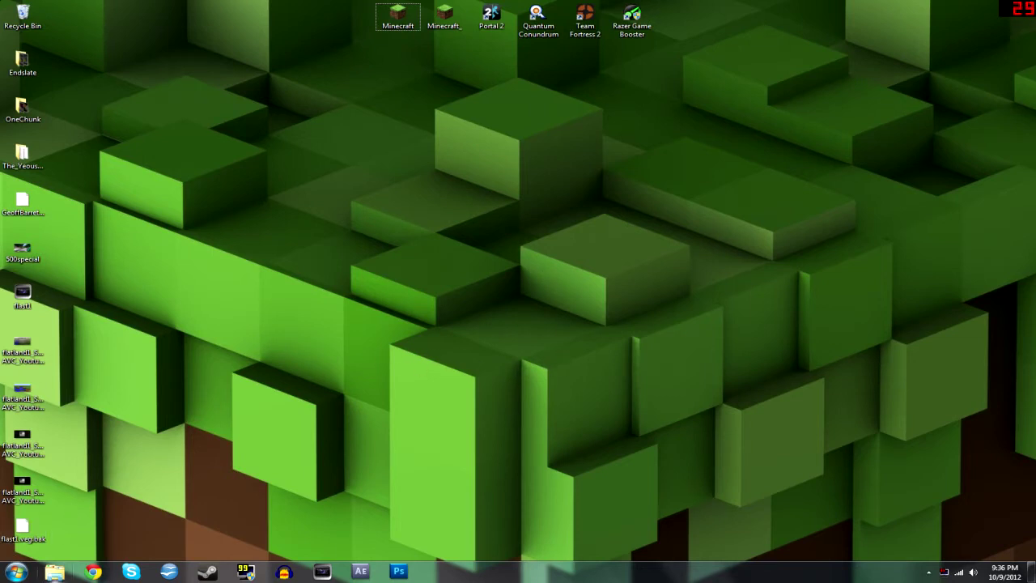
Open Explorer and enter %appdata% in the address bar to reach AppData\Roaming
click(53, 572)
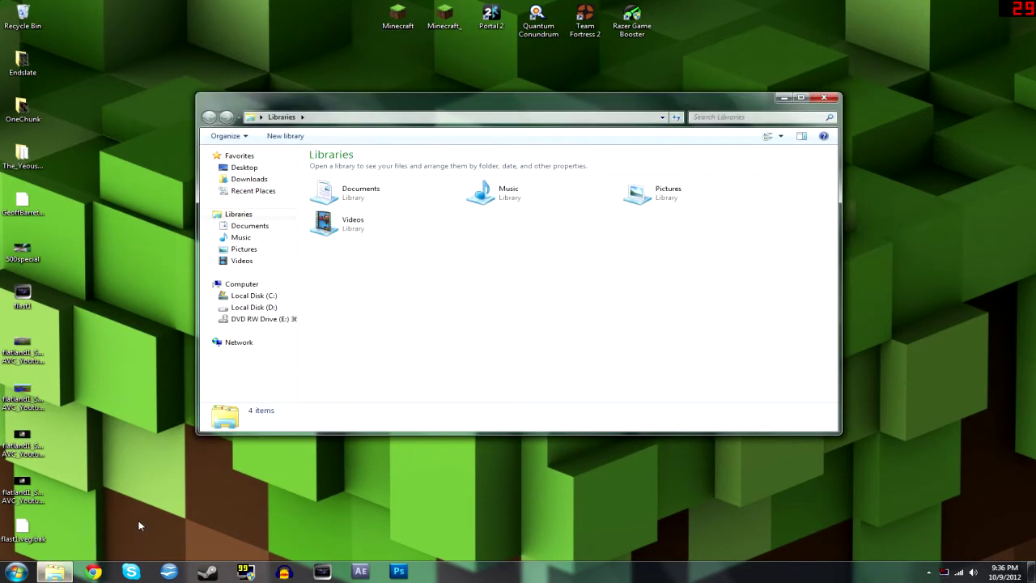
click(417, 118)
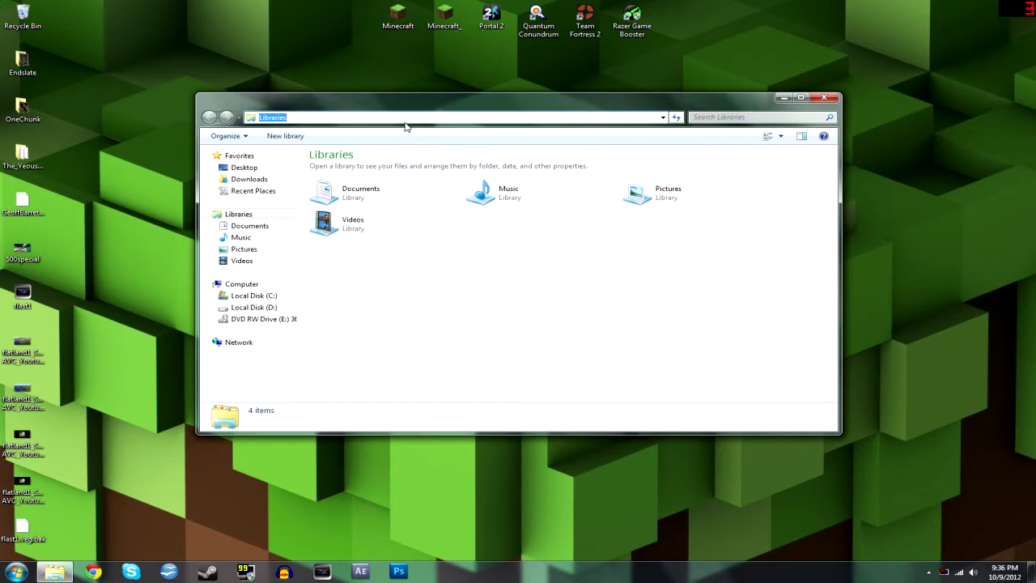
click(341, 116)
key(ctrl+a)
text("C:\Users\Holdfast\AppData\Roaming\.minecraft\bin\Snapshots\minecraft_12w40b.jar")
key(ctrl+a)
key(BackSpace)
text(%)
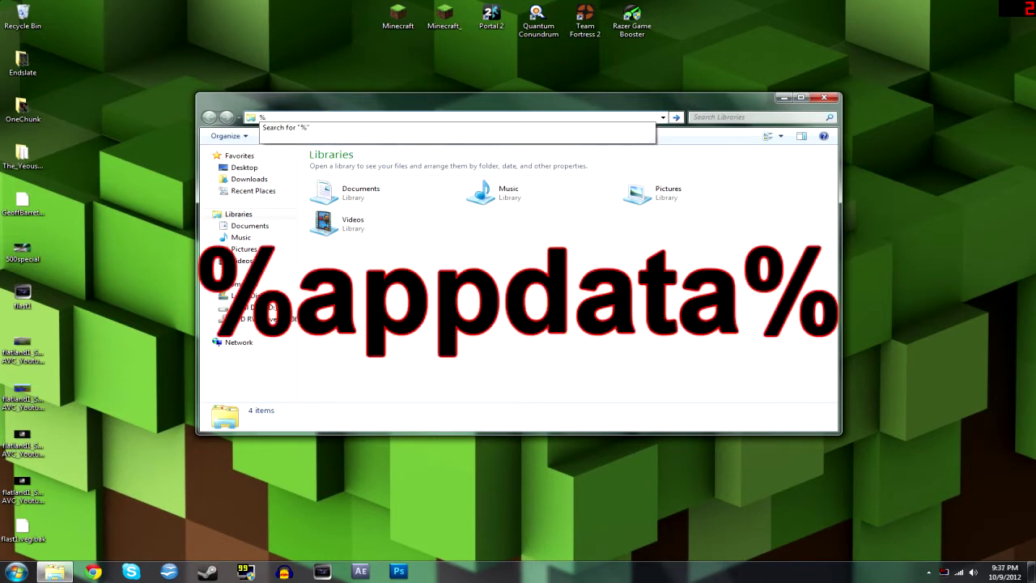
text(appdata%)
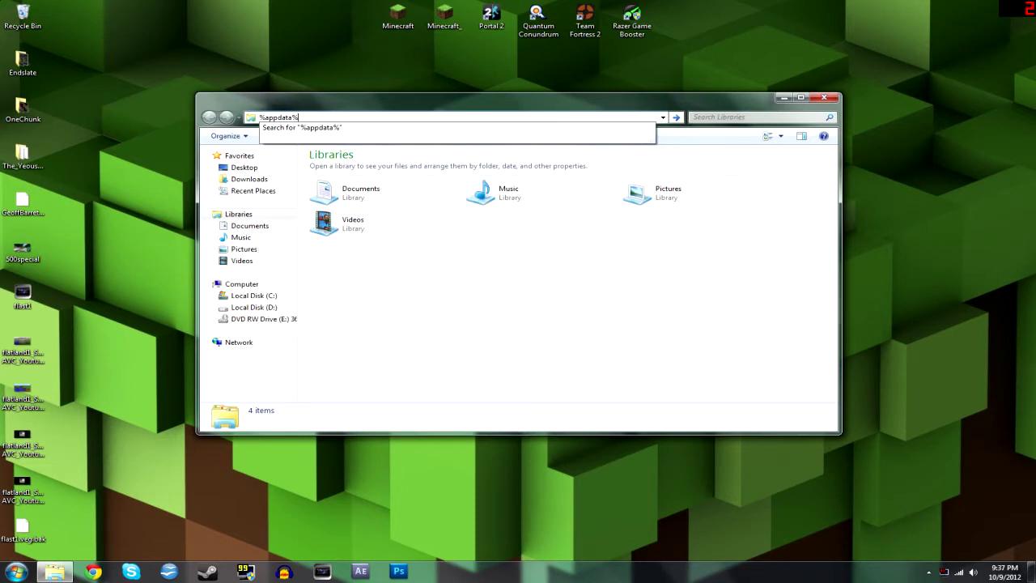
key(Return)
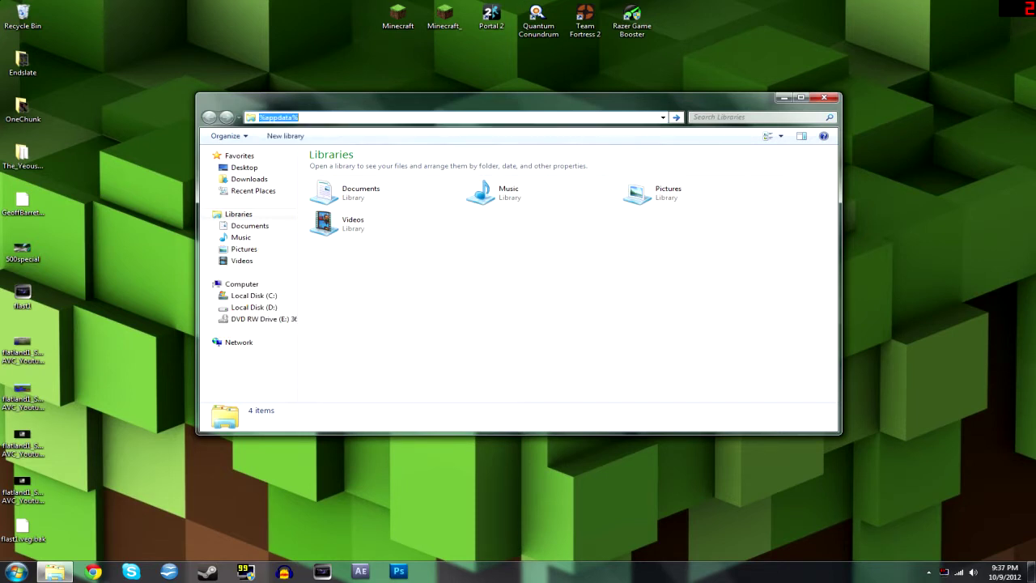
Open the .minecraft folder, glance at the saves worlds, and return
click(350, 168)
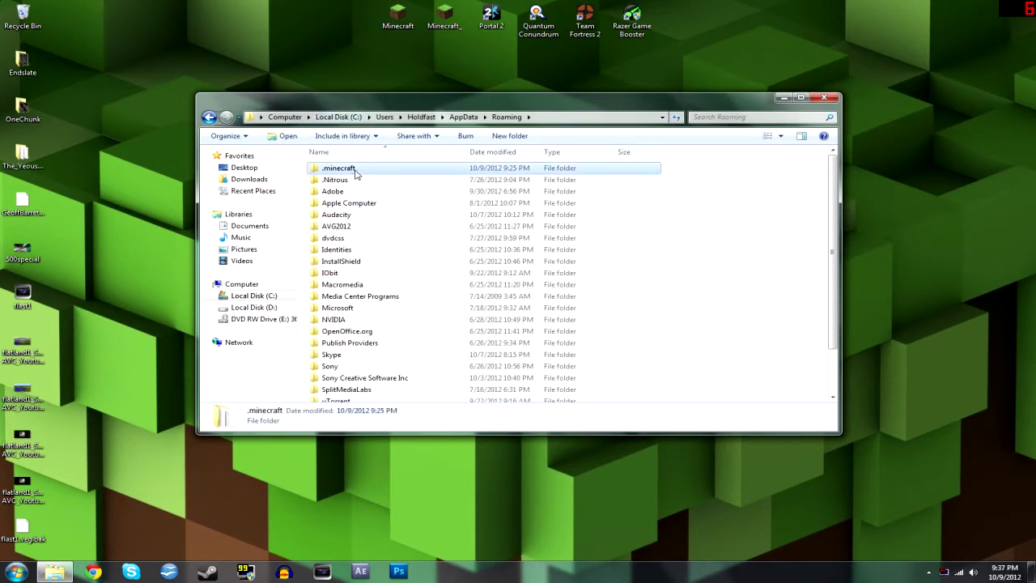
double_click(355, 169)
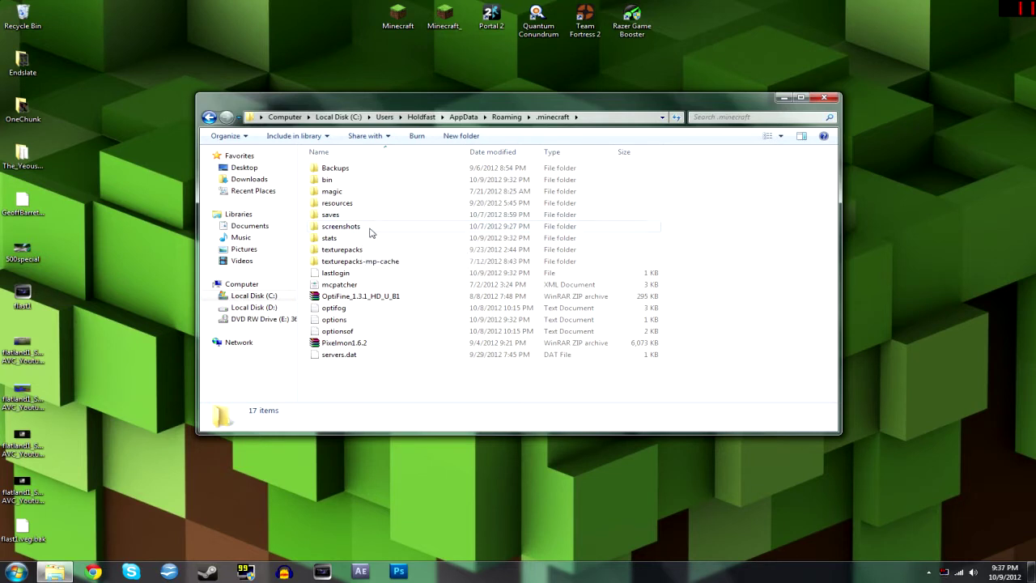
double_click(341, 217)
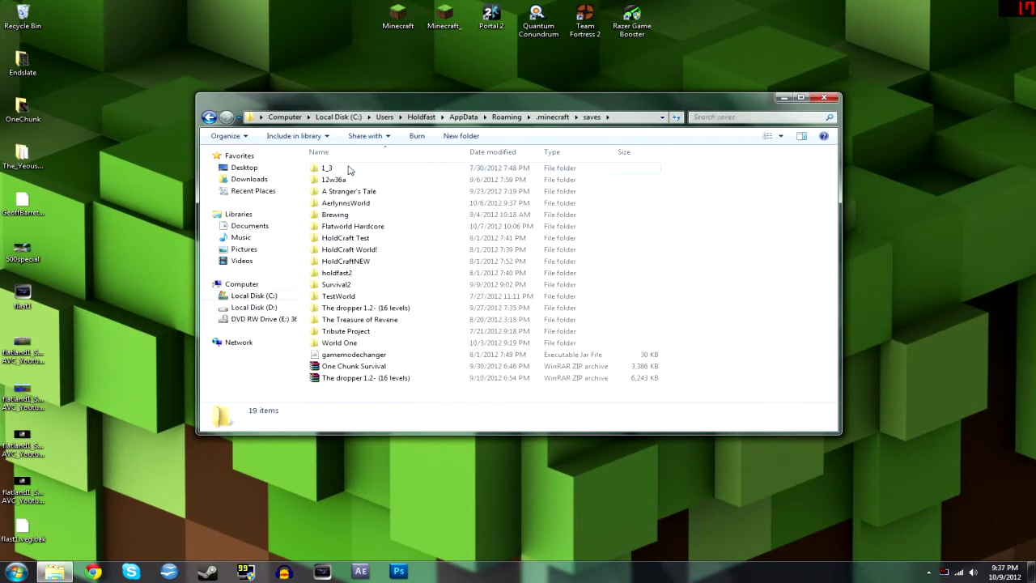
click(350, 169)
shift+click(357, 340)
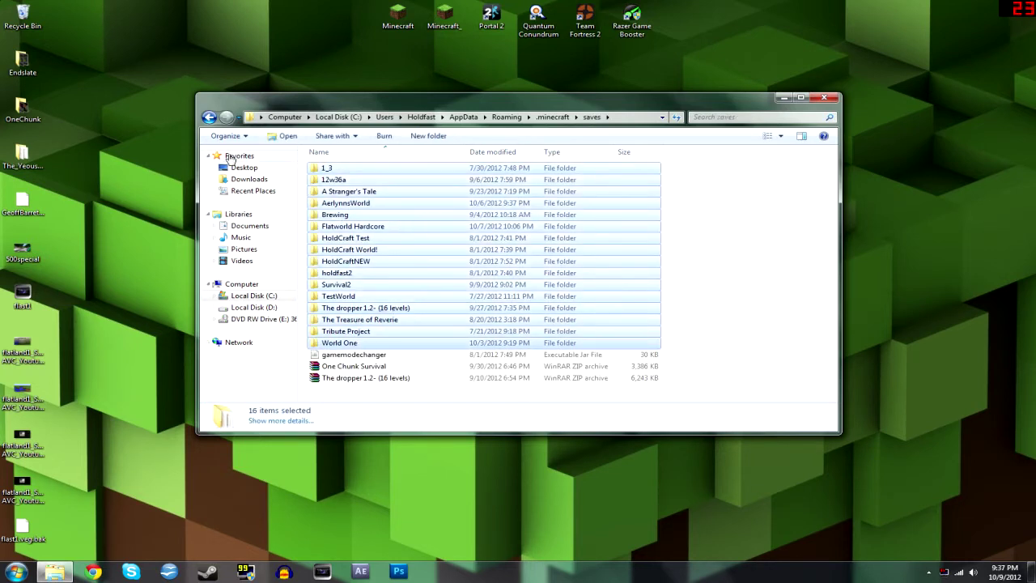
click(209, 117)
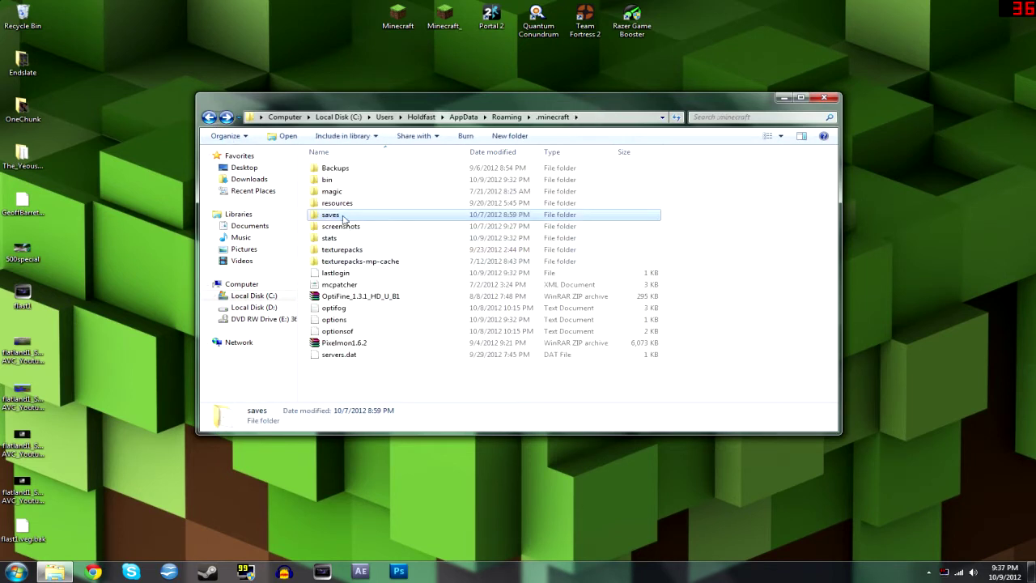
Open the bin folder and then its Snapshots folder of version jars
click(335, 181)
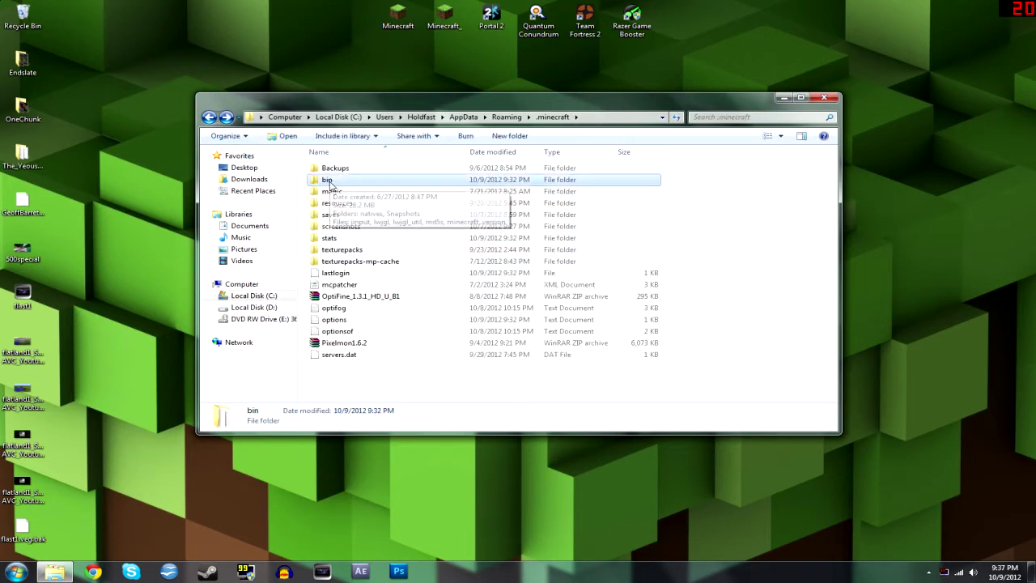
double_click(332, 183)
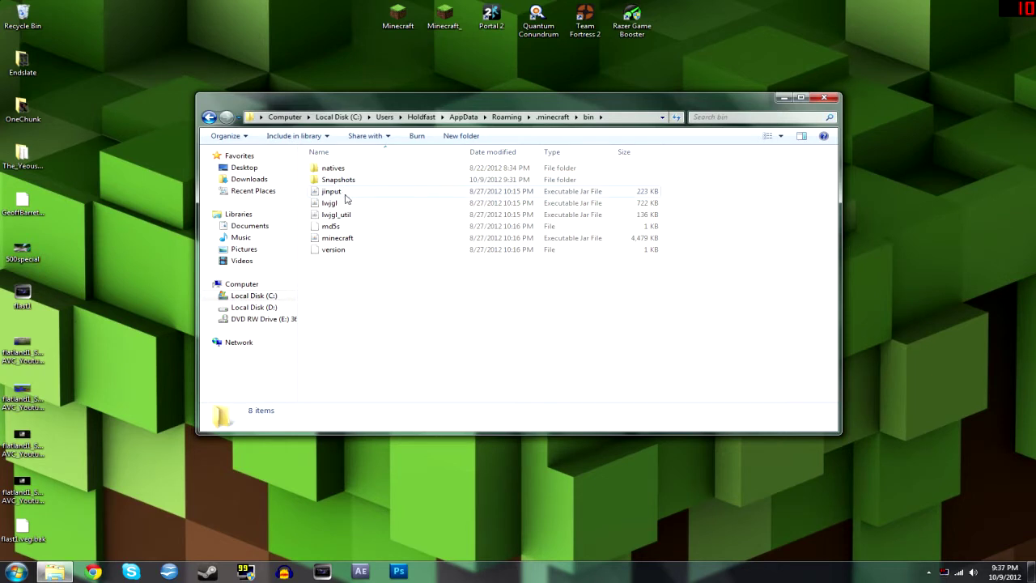
click(361, 181)
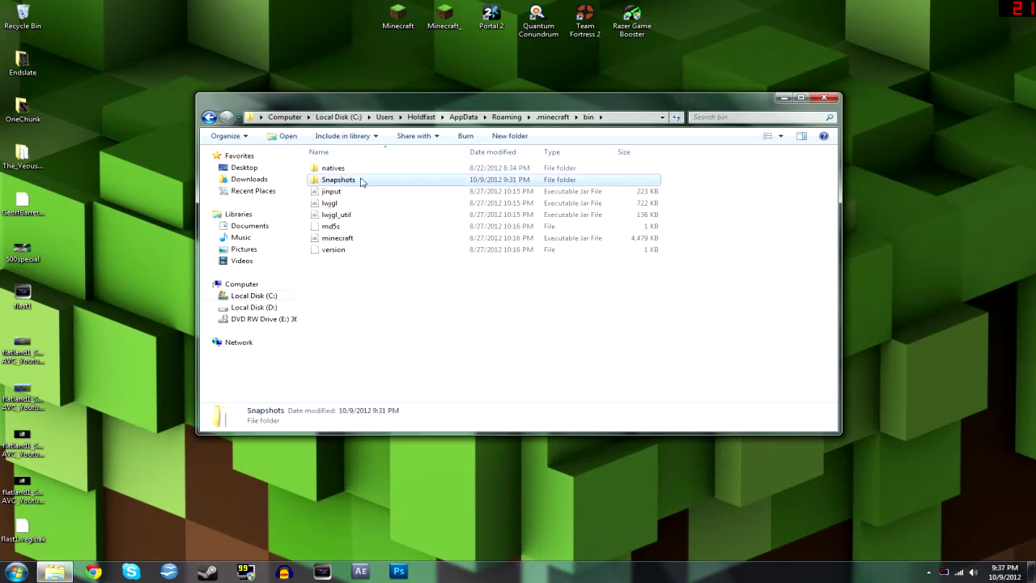
click(343, 240)
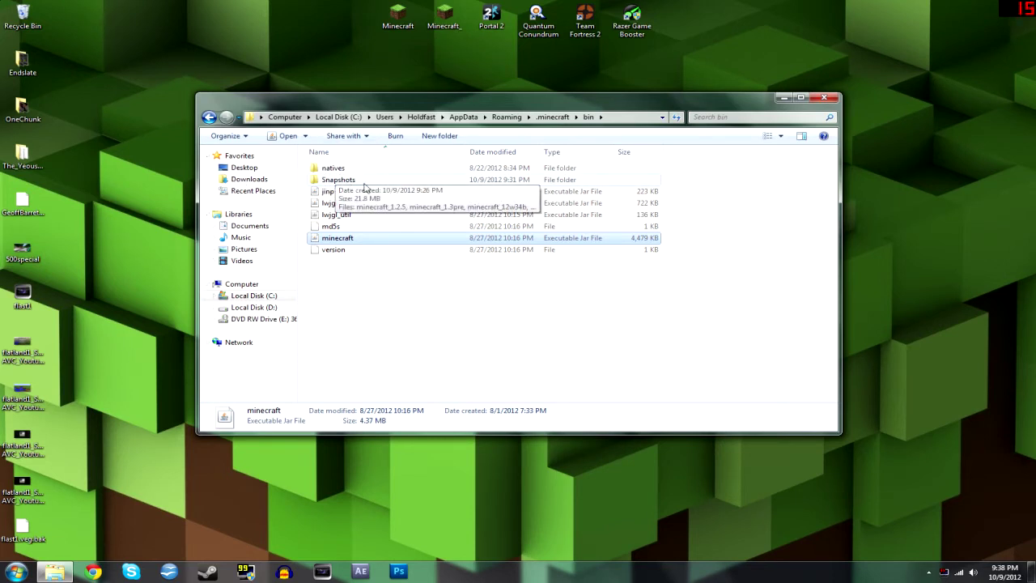
double_click(363, 181)
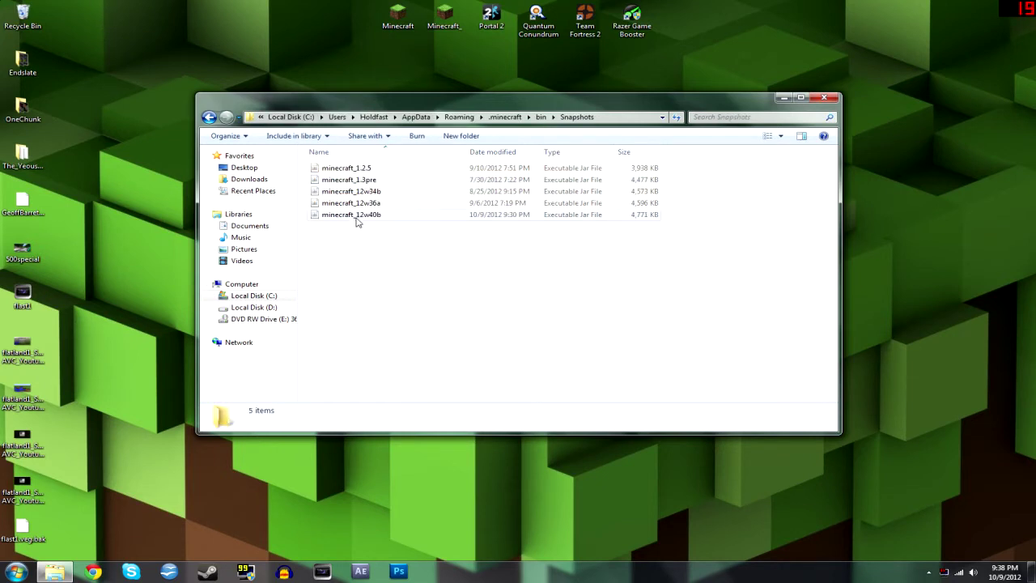
Copy minecraft_12w40b.jar from Snapshots and paste it into the bin folder
mouse_move(386, 237)
mouse_down()
mouse_move(369, 162)
mouse_move(383, 238)
mouse_up()
click(377, 215)
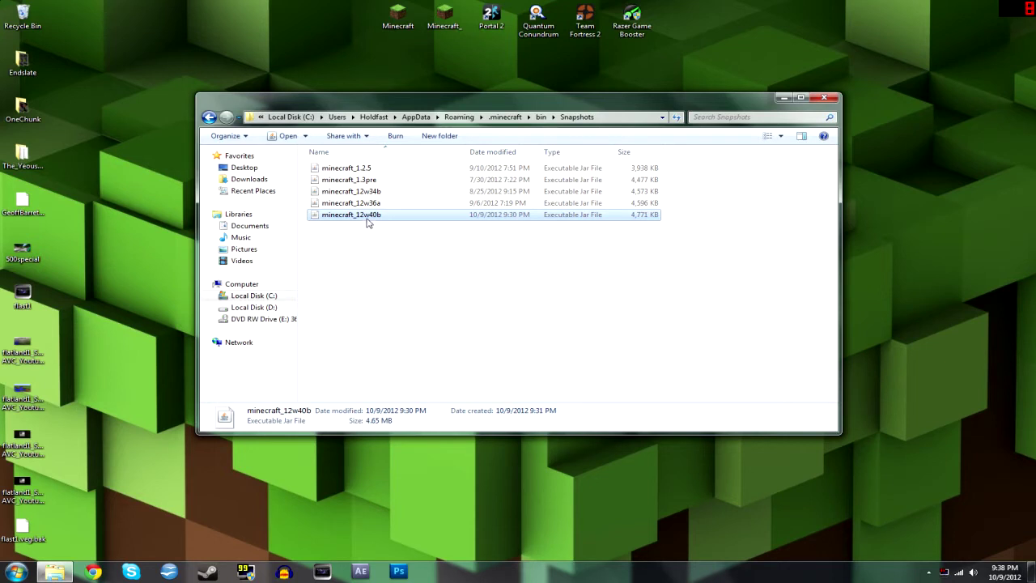
right_click(366, 217)
click(430, 382)
key(BackSpace)
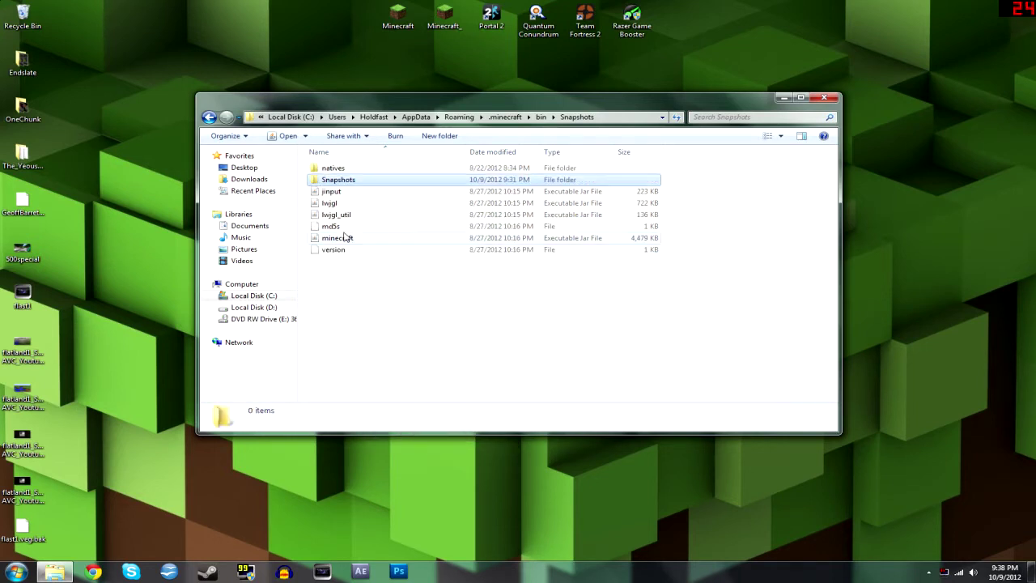
click(344, 272)
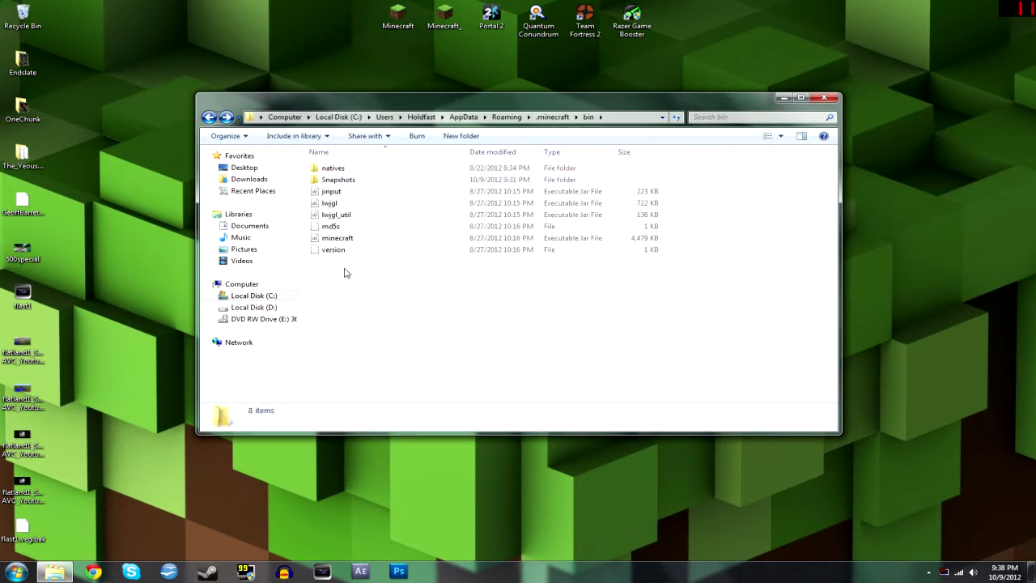
right_click(344, 273)
click(409, 343)
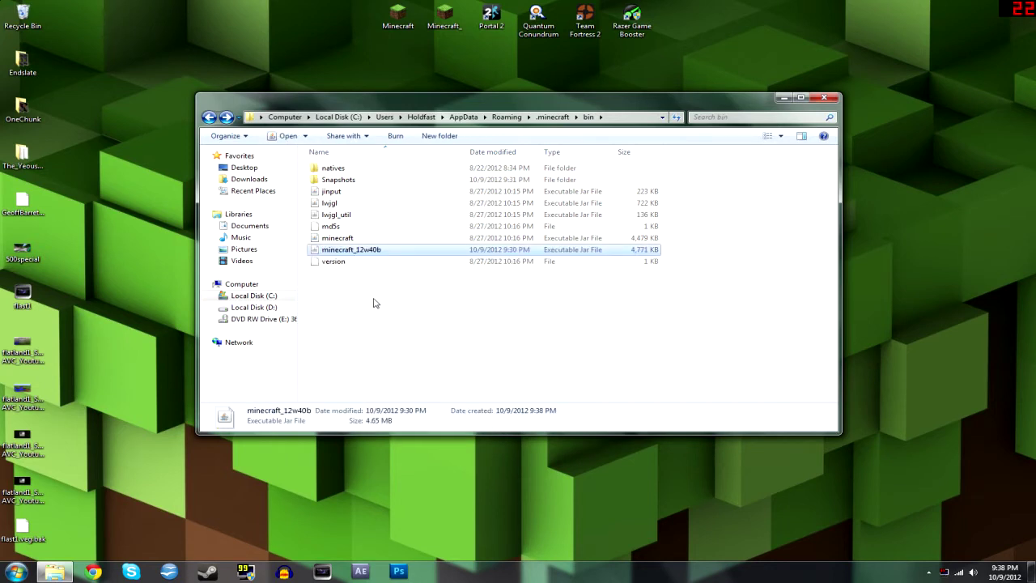
Rename the original minecraft jar in bin to minecraft_vin
click(374, 303)
click(340, 238)
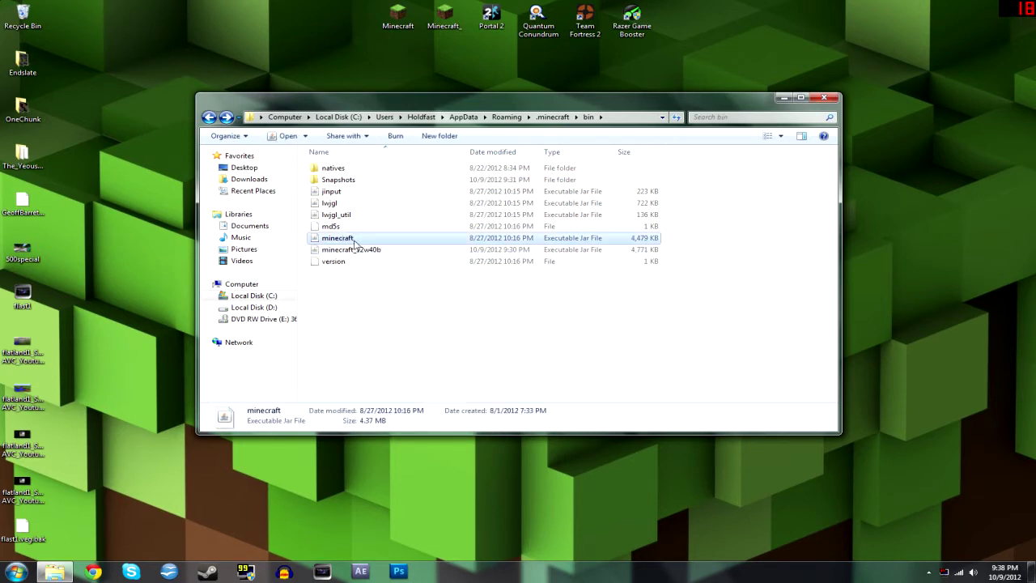
key(F2)
key(End)
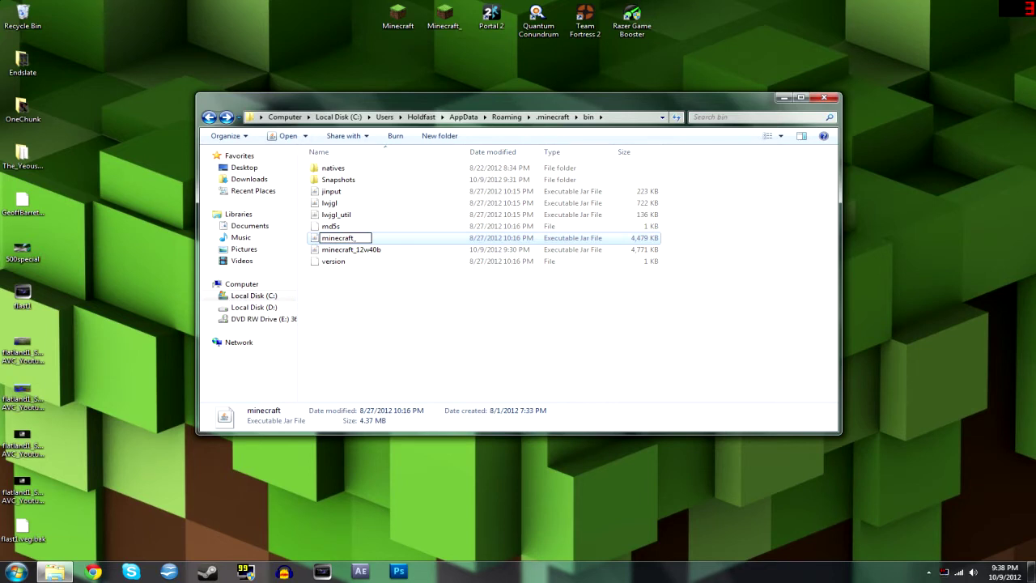
text(_vin)
click(338, 288)
Rename the pasted minecraft_12w40b jar to minecraft
click(365, 240)
key(F2)
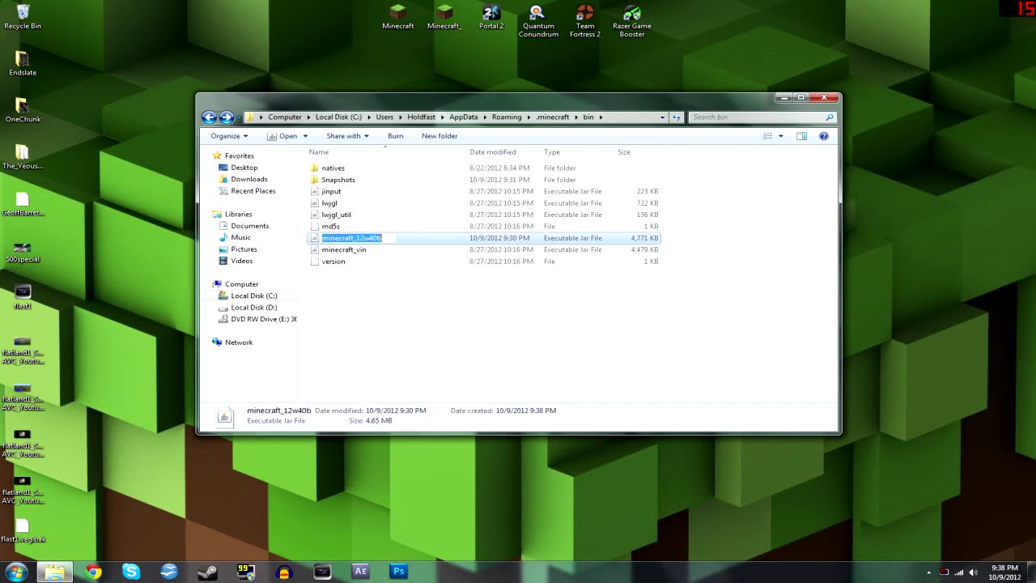
key(End)
key(BackSpace)
key(BackSpace)
key(BackSpace)
key(BackSpace)
key(BackSpace)
key(BackSpace)
key(BackSpace)
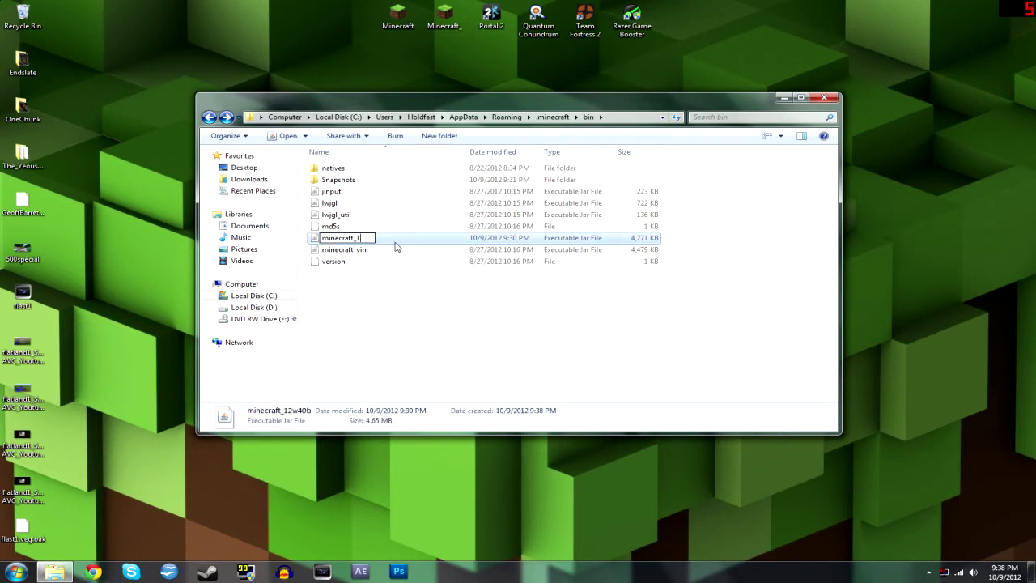
click(375, 283)
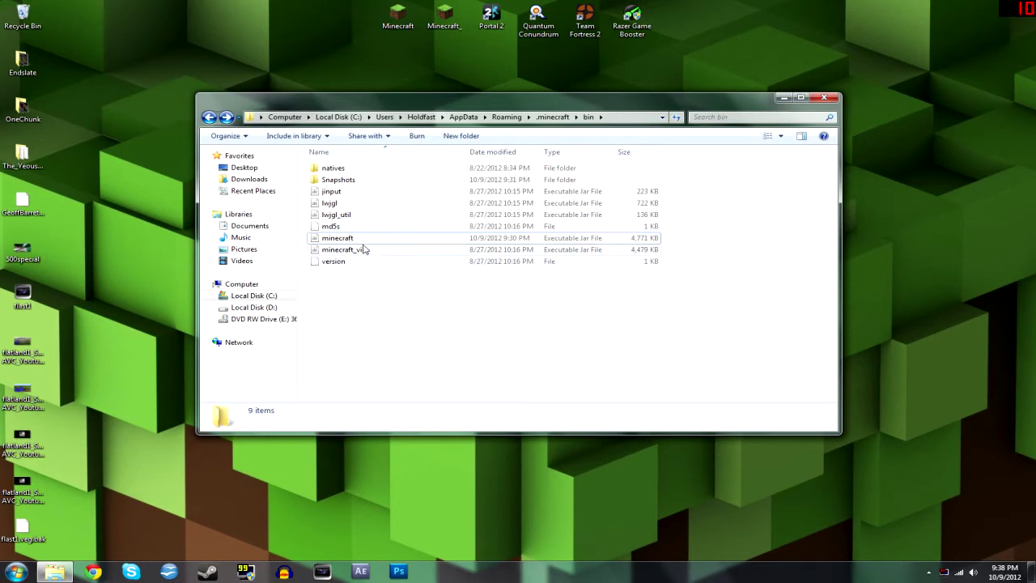
click(451, 24)
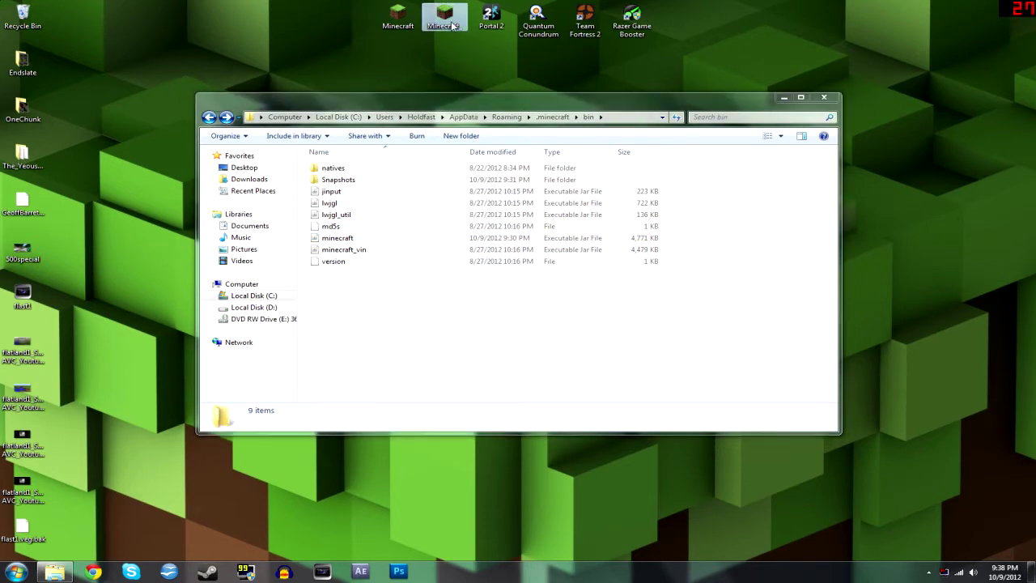
double_click(451, 24)
click(758, 395)
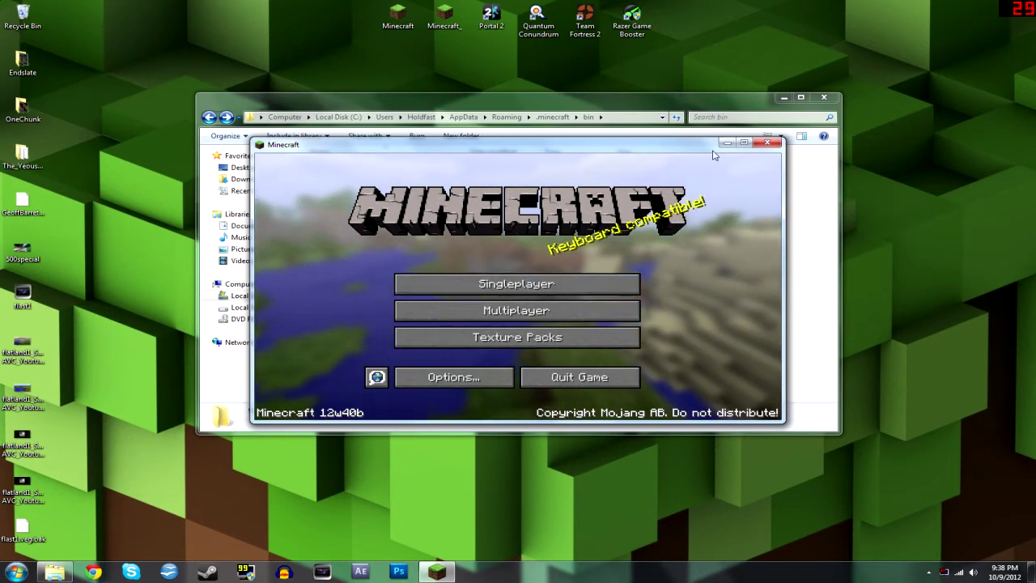
click(767, 144)
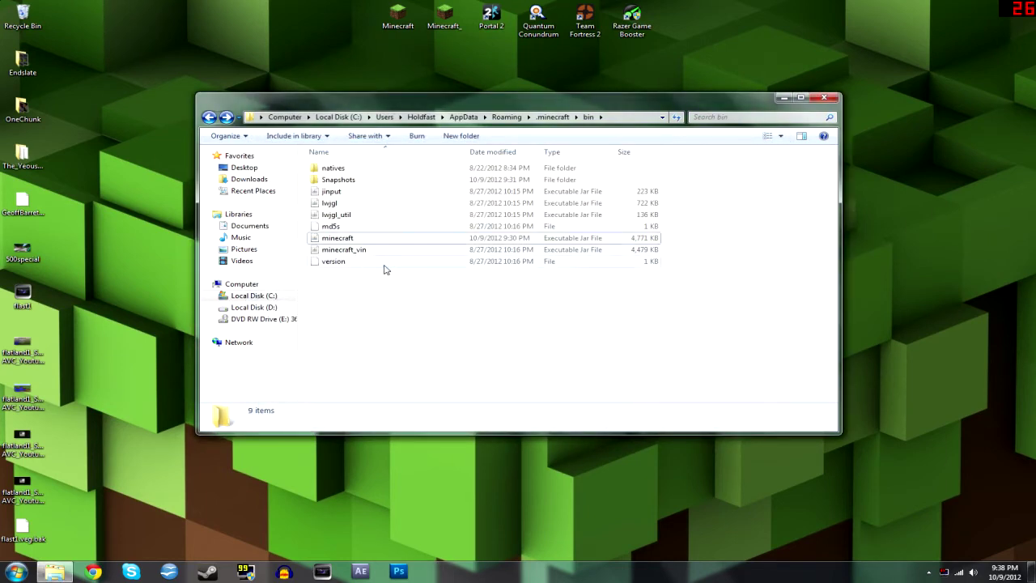
Delete the 12w40b-based minecraft jar from the bin folder
click(362, 240)
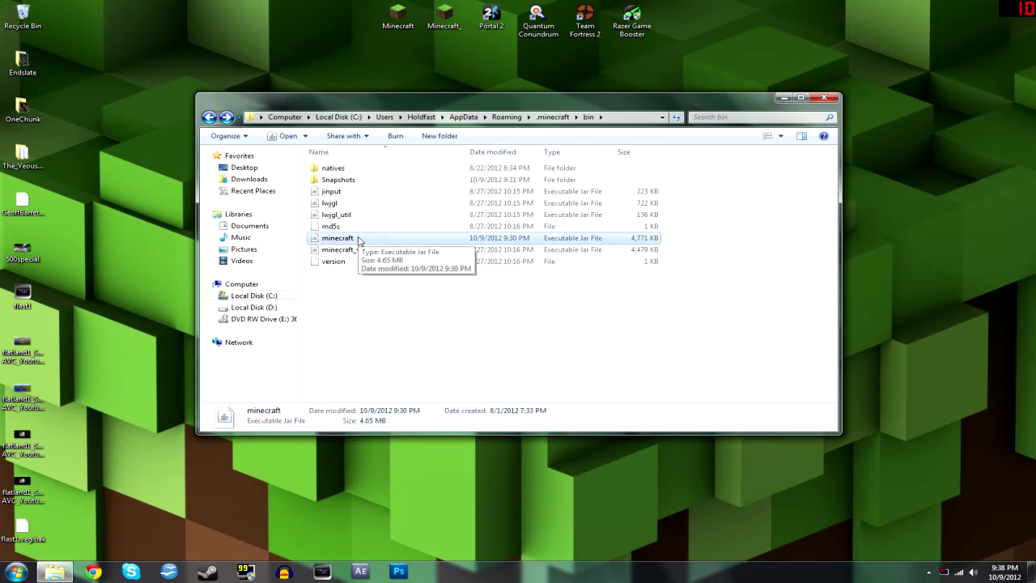
double_click(341, 180)
click(360, 216)
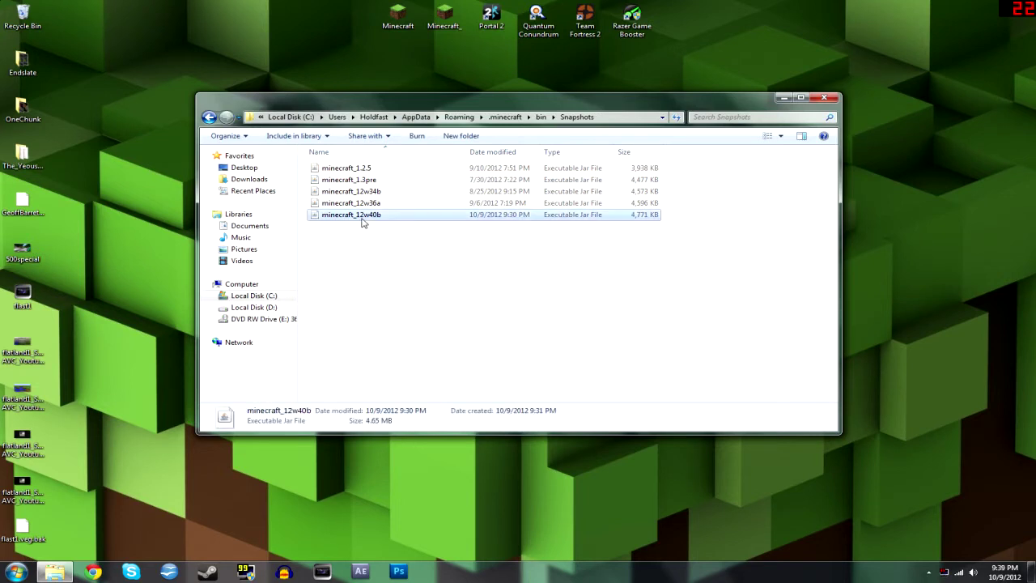
click(208, 117)
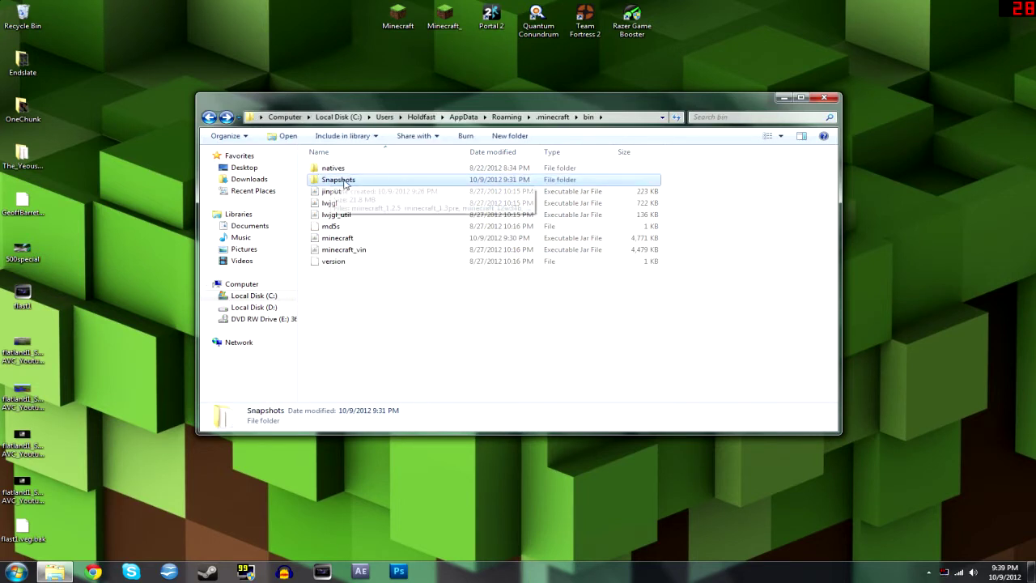
click(355, 239)
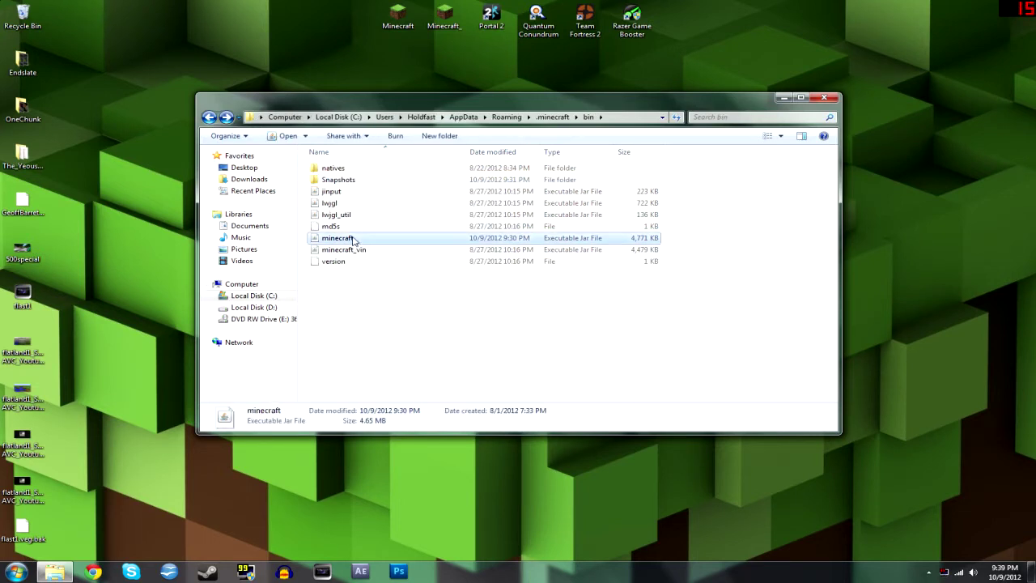
key(Delete)
key(Return)
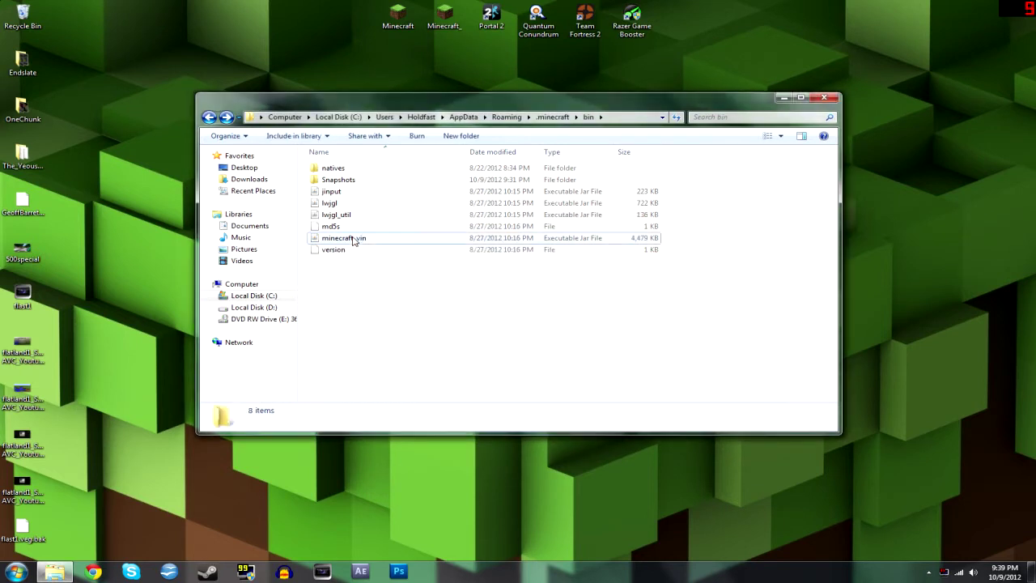
Rename minecraft_vin back to minecraft
click(354, 240)
key(F2)
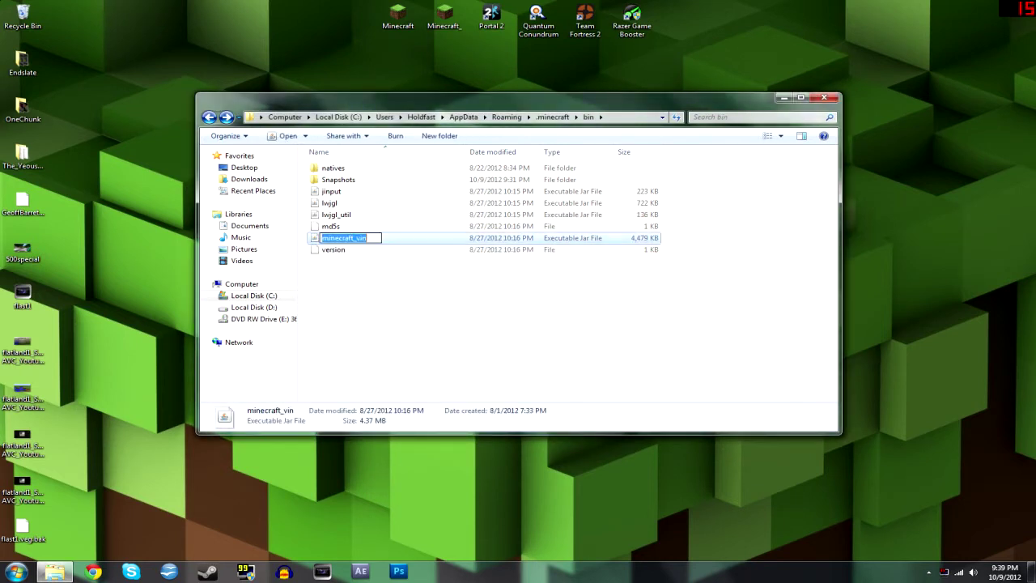
key(End)
key(BackSpace)
key(BackSpace)
key(BackSpace)
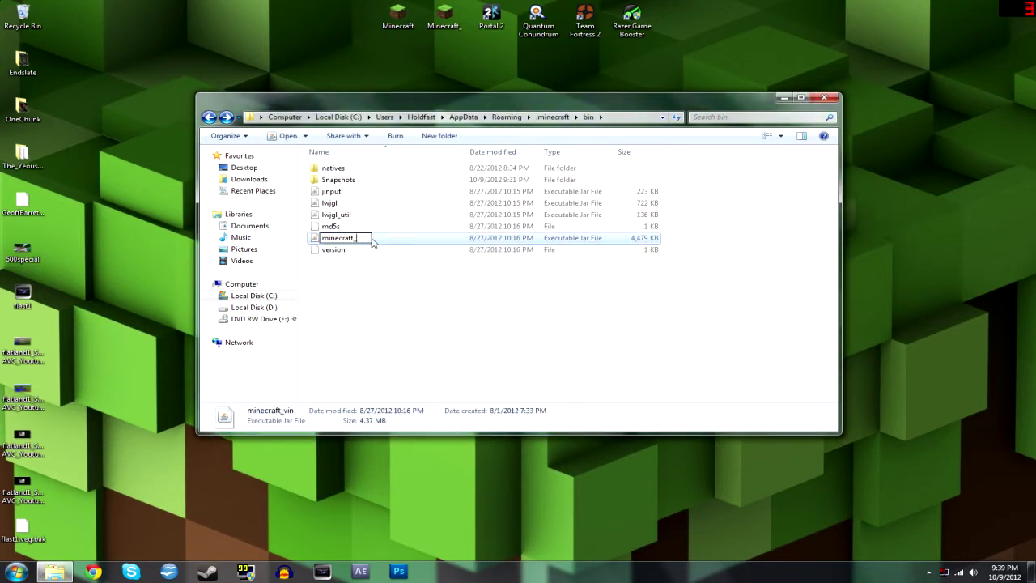
key(BackSpace)
click(376, 302)
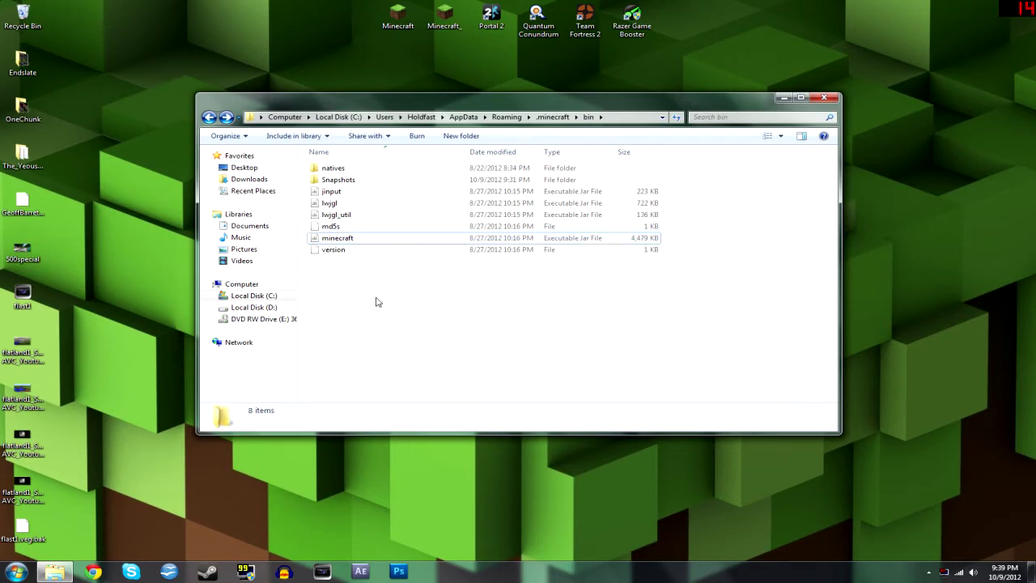
click(446, 22)
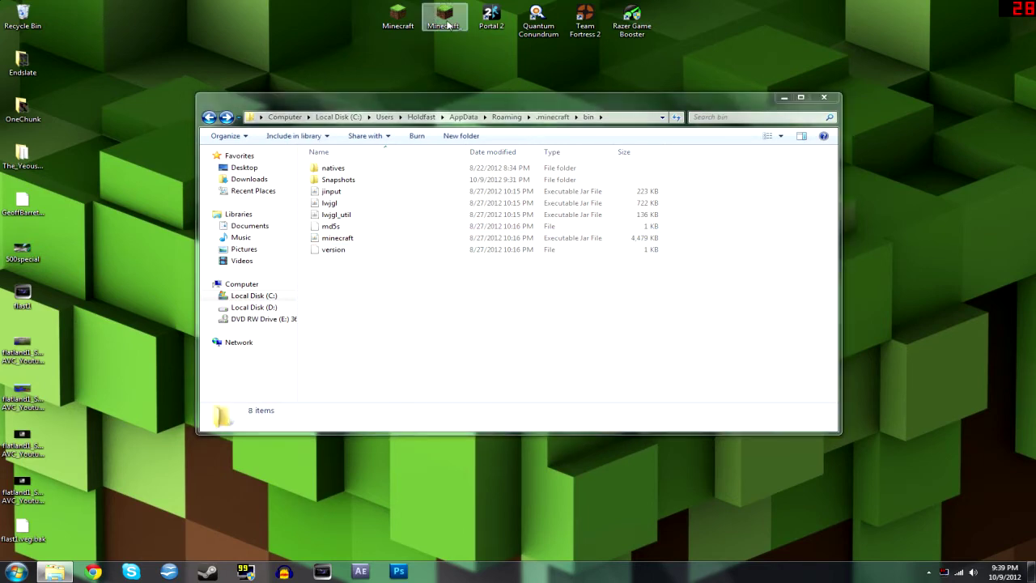
double_click(446, 21)
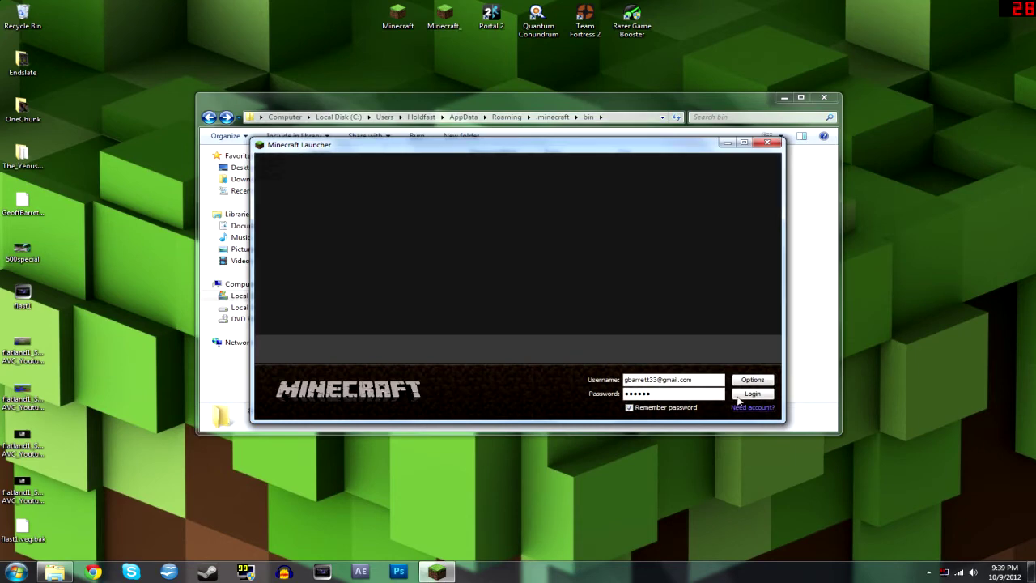
click(736, 401)
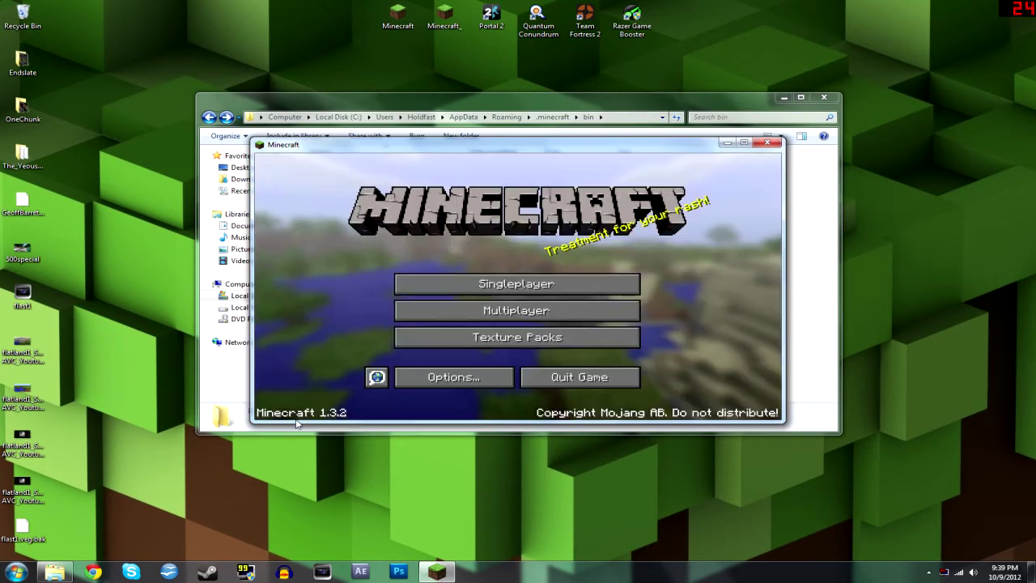
click(768, 142)
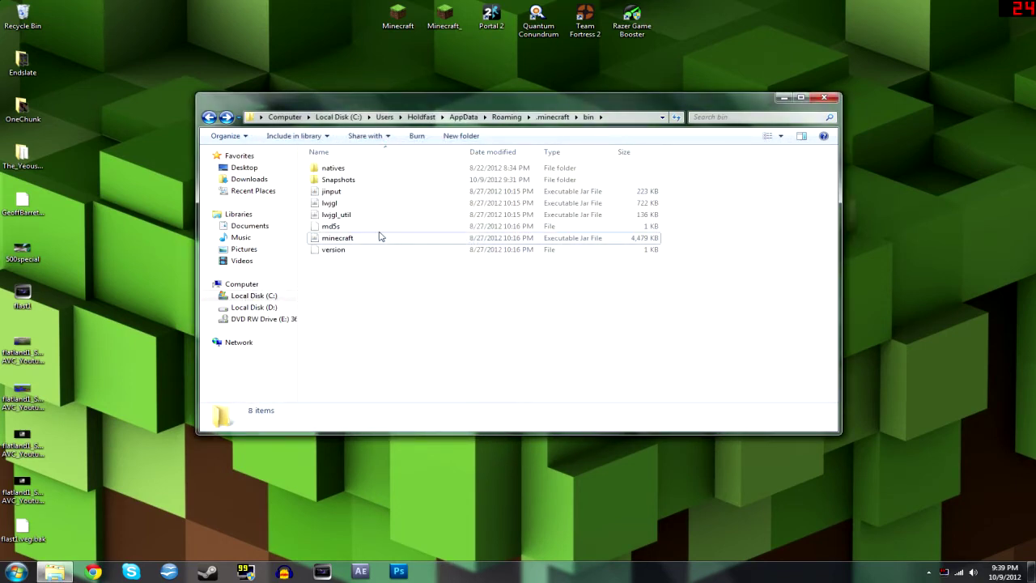
Check the Snapshots folder, confirm the minecraft jar in bin, and close Explorer
click(340, 241)
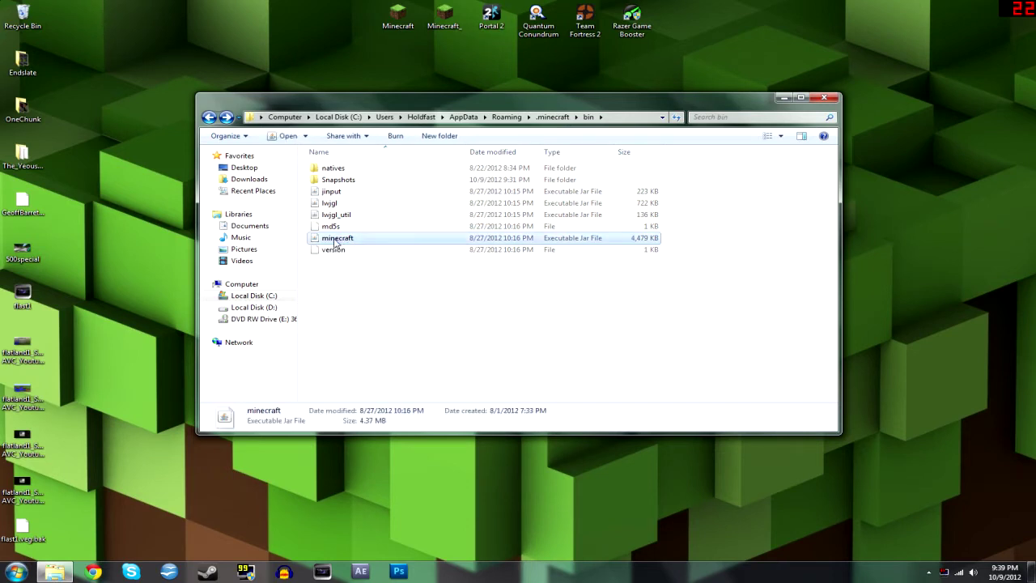
double_click(349, 179)
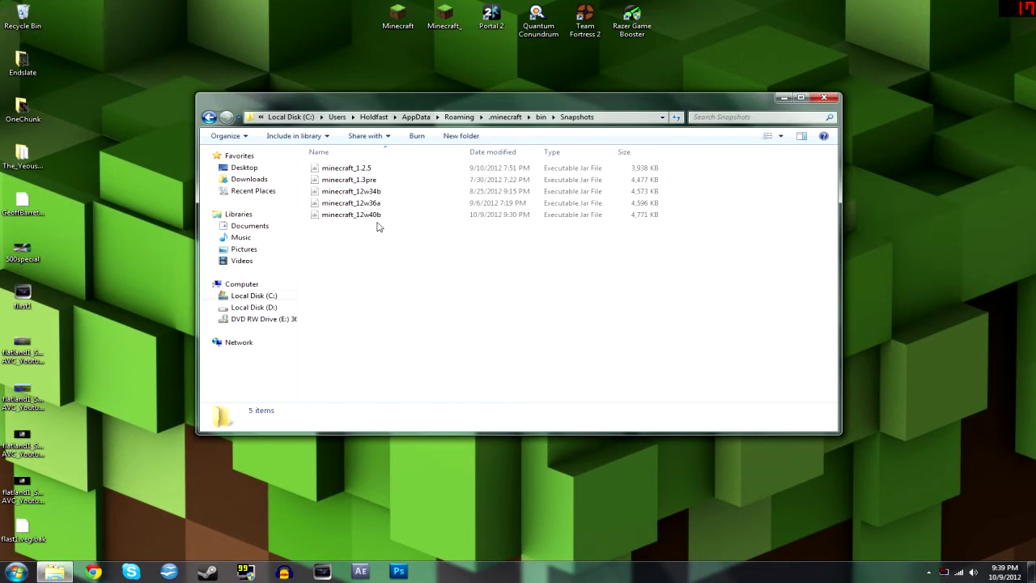
key(BackSpace)
click(340, 238)
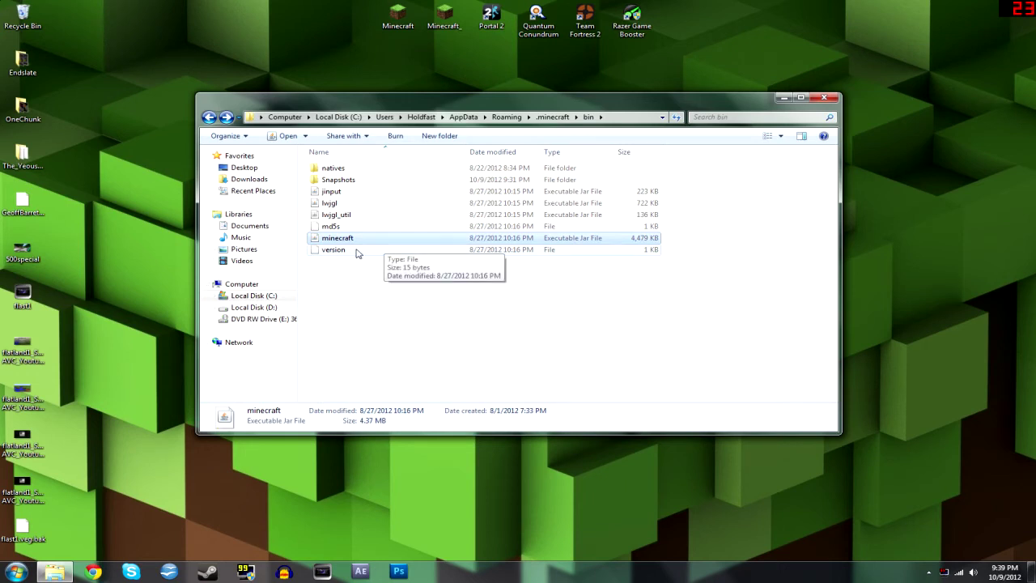
click(316, 275)
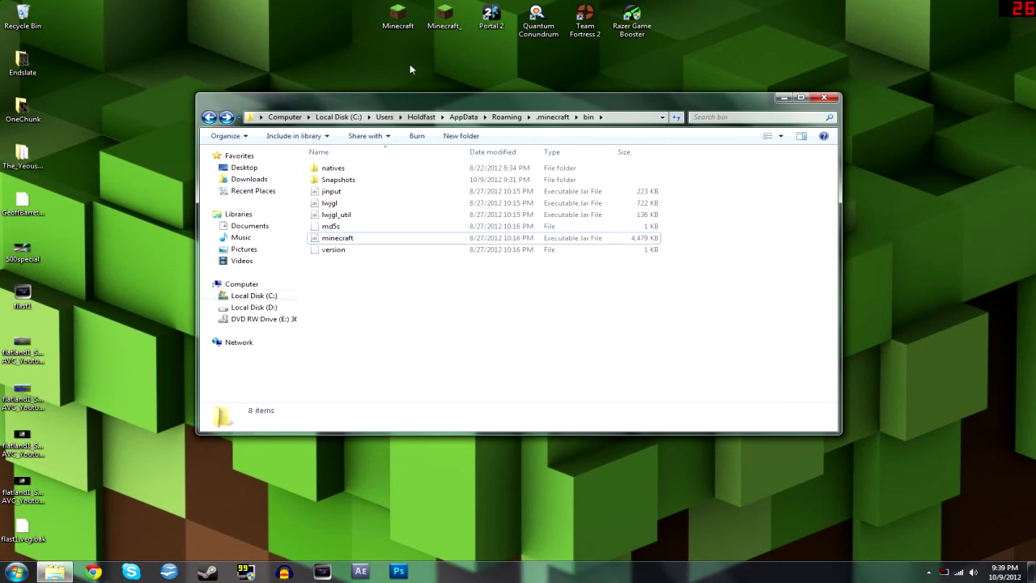
click(453, 16)
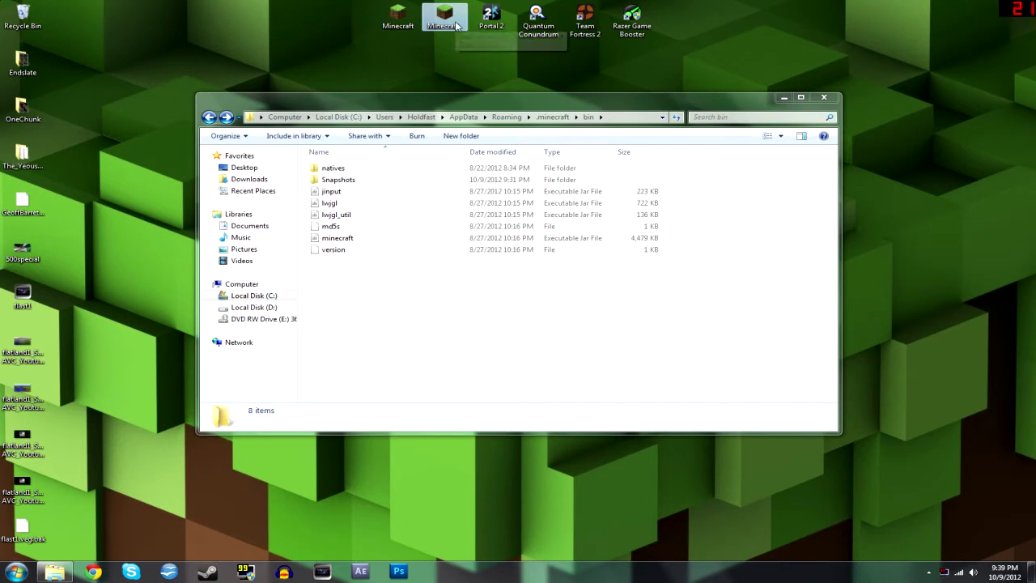
click(350, 283)
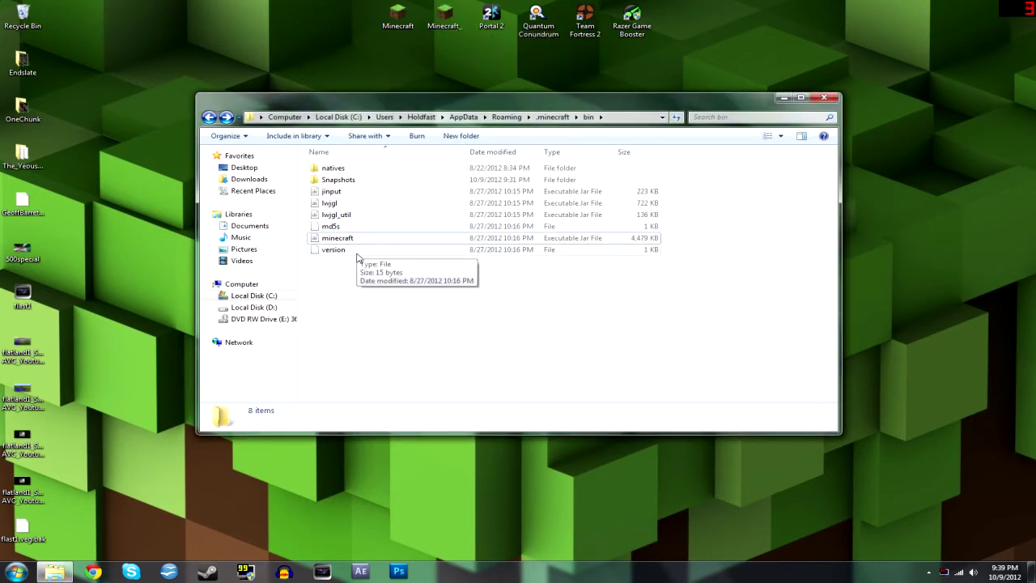
click(339, 238)
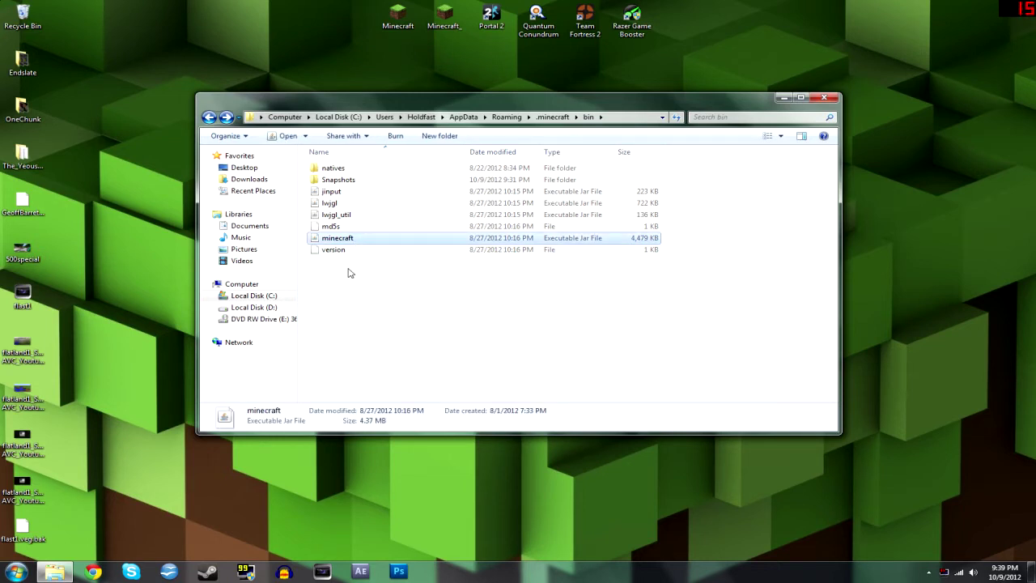
drag(378, 237, 380, 233)
click(830, 98)
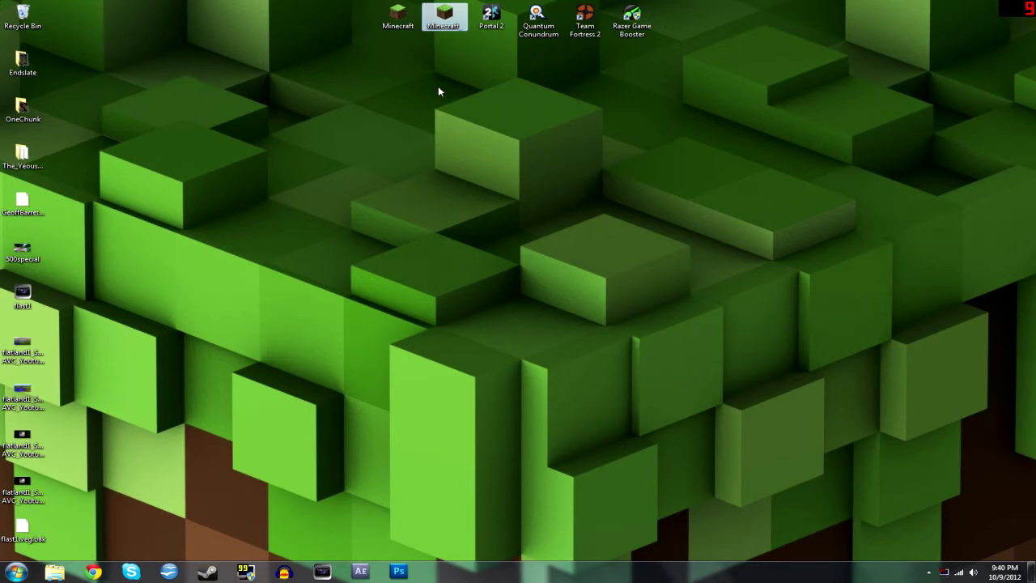
Launch Magic Launcher, show Minecraft News, and keep the Default configuration selected
click(401, 22)
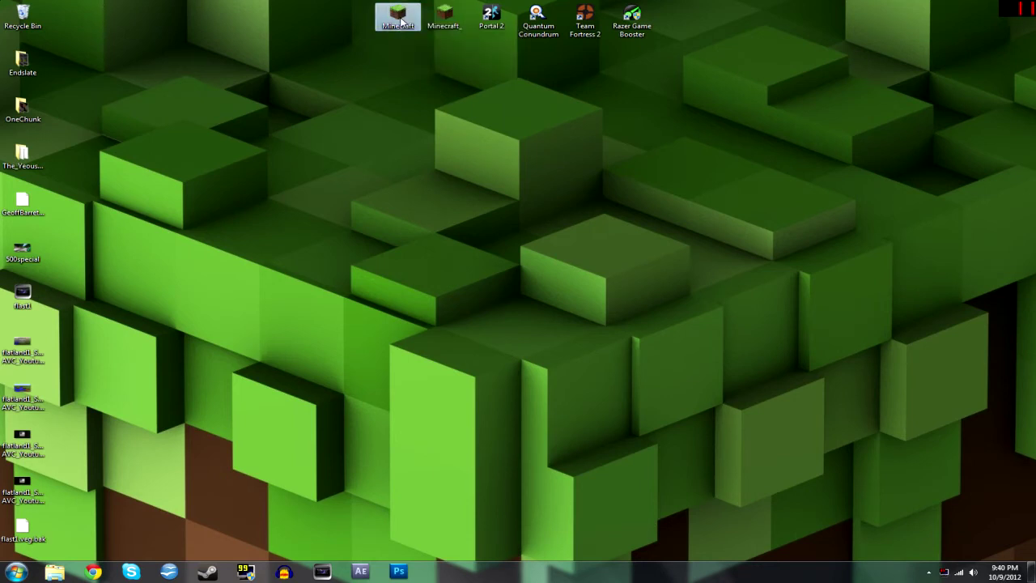
double_click(400, 22)
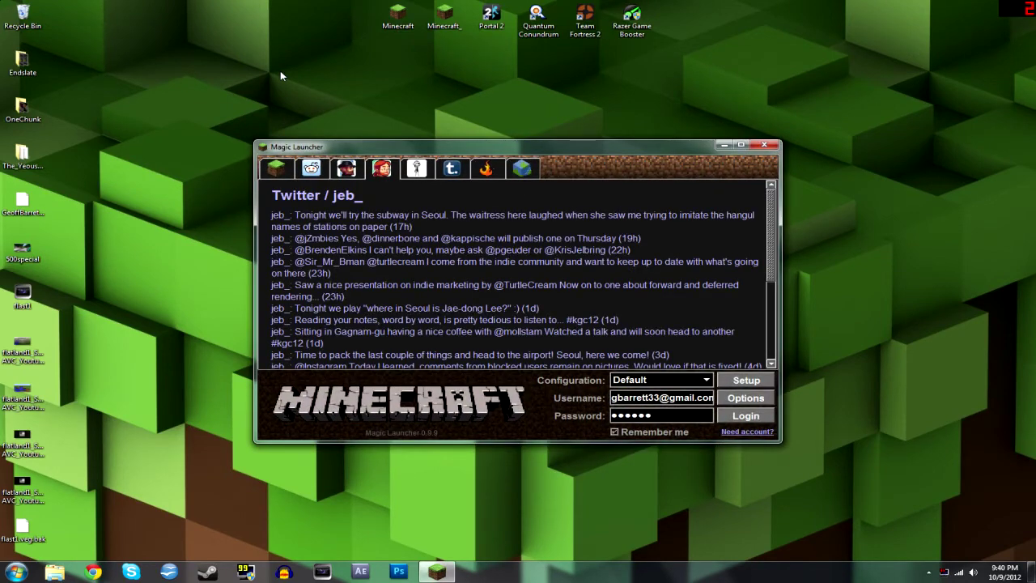
click(275, 172)
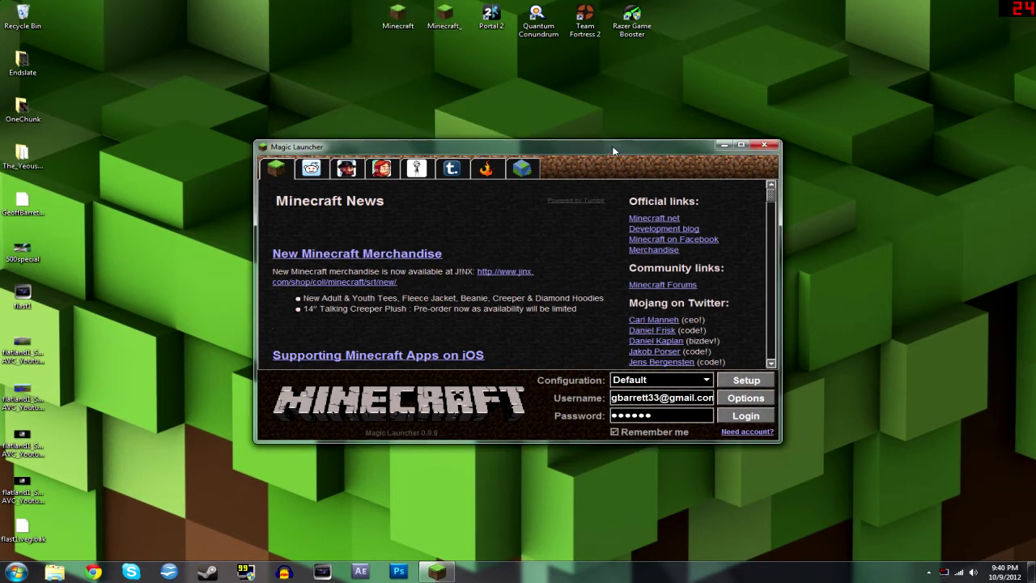
click(705, 380)
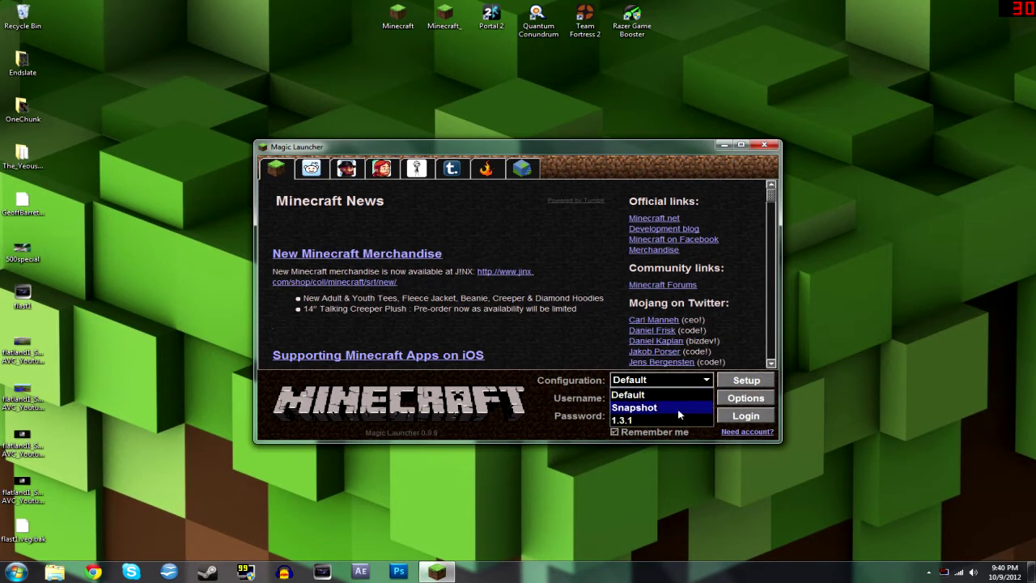
click(583, 383)
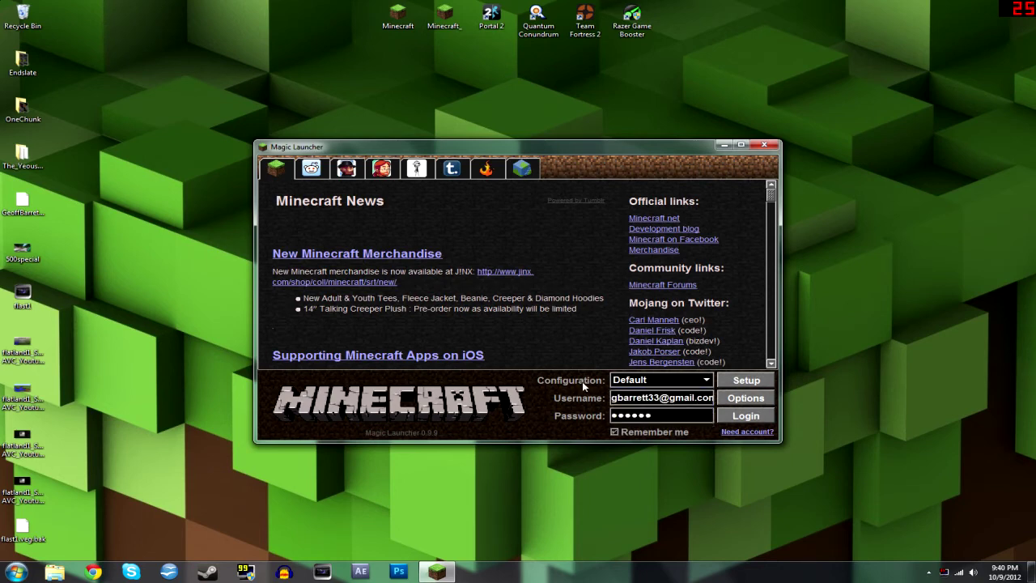
click(734, 382)
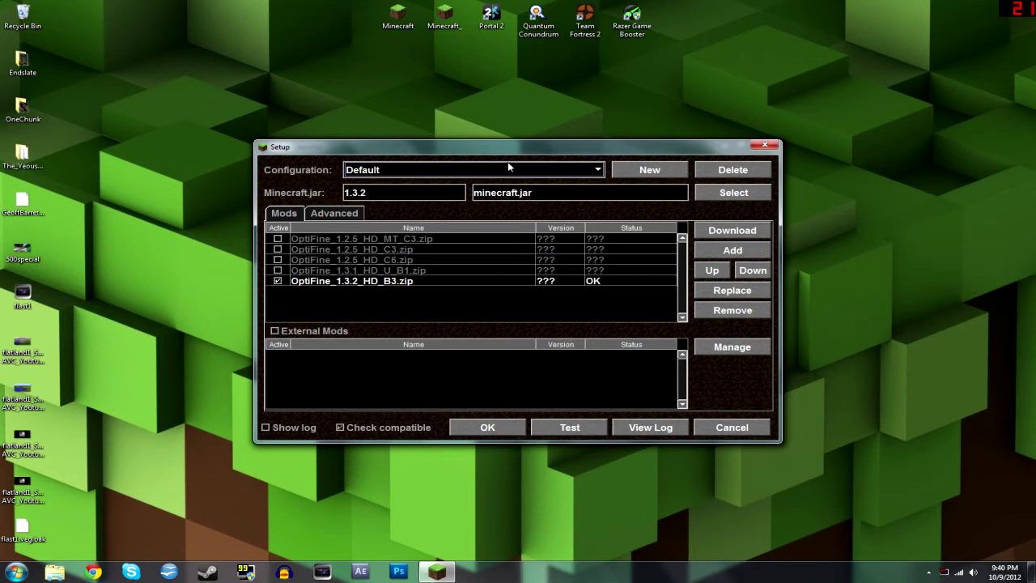
Switch the Setup configuration to Snapshot
click(580, 171)
click(468, 197)
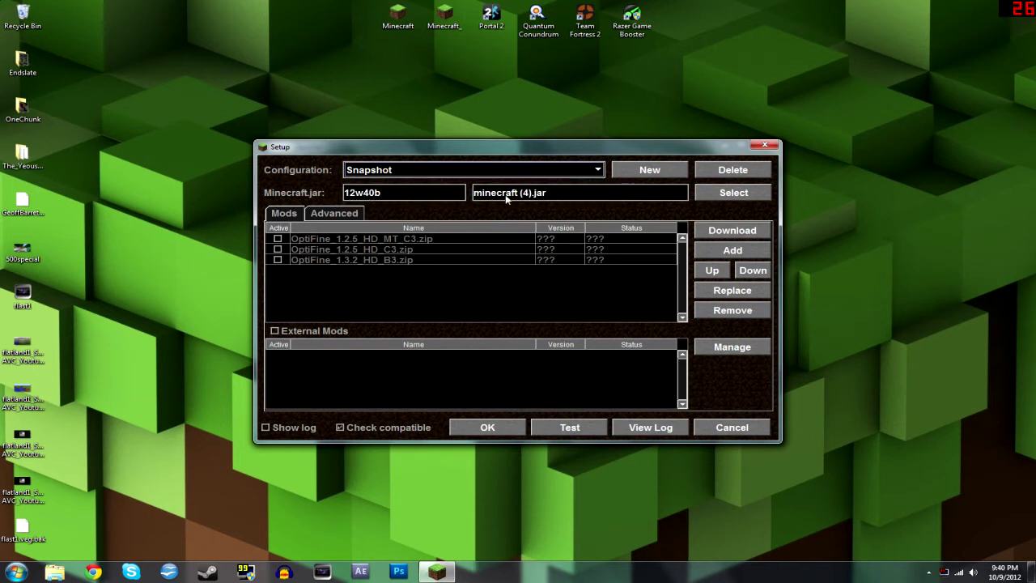
click(734, 192)
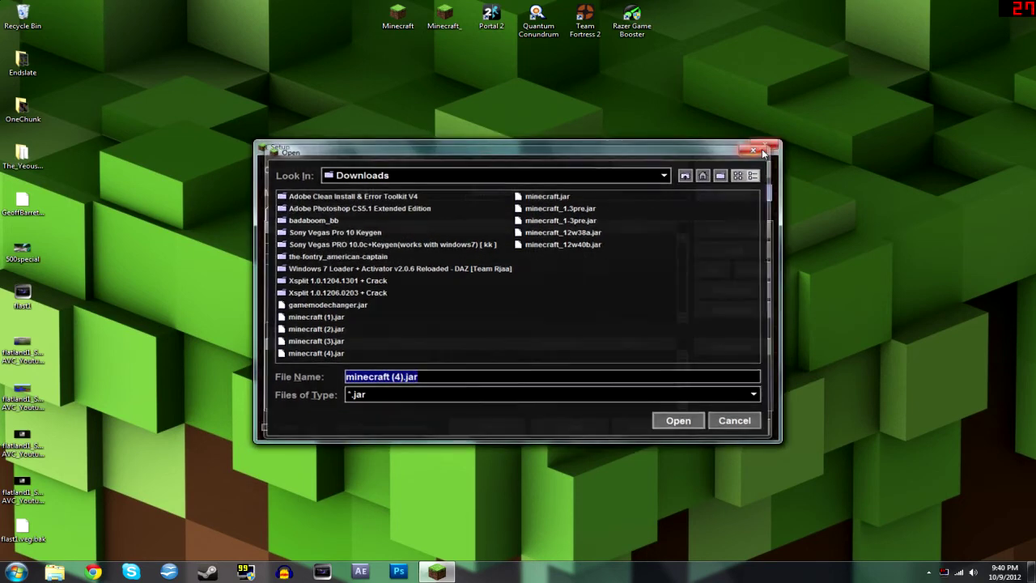
click(762, 151)
Create a new configuration named 12w40b copied from Snapshot
click(431, 170)
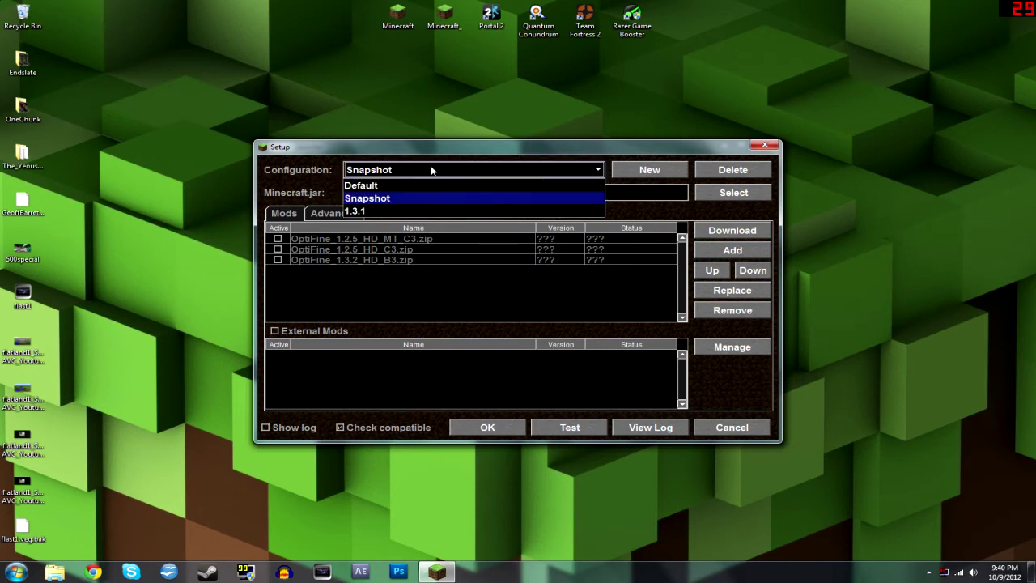
click(431, 170)
click(652, 170)
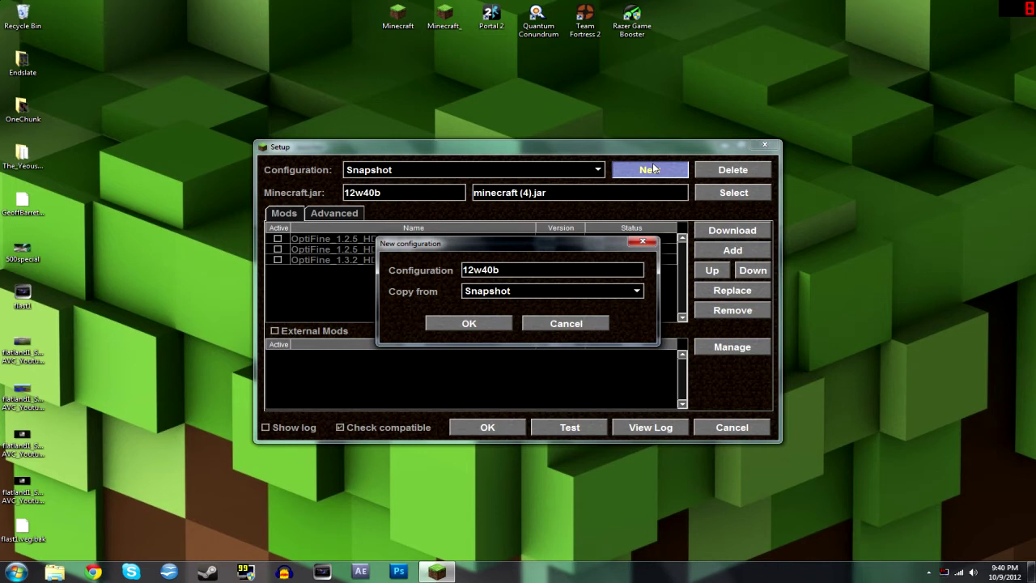
click(491, 327)
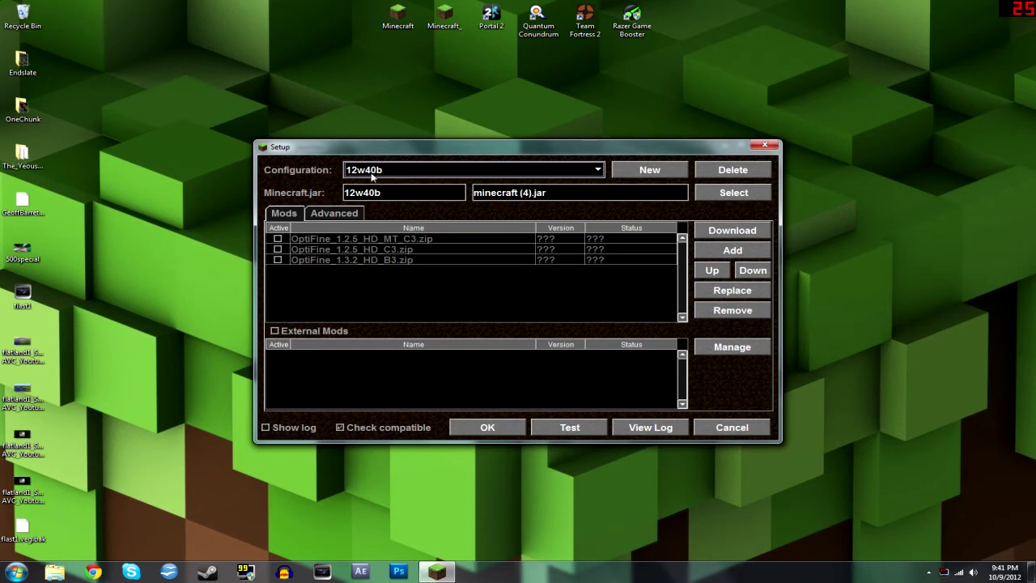
click(732, 192)
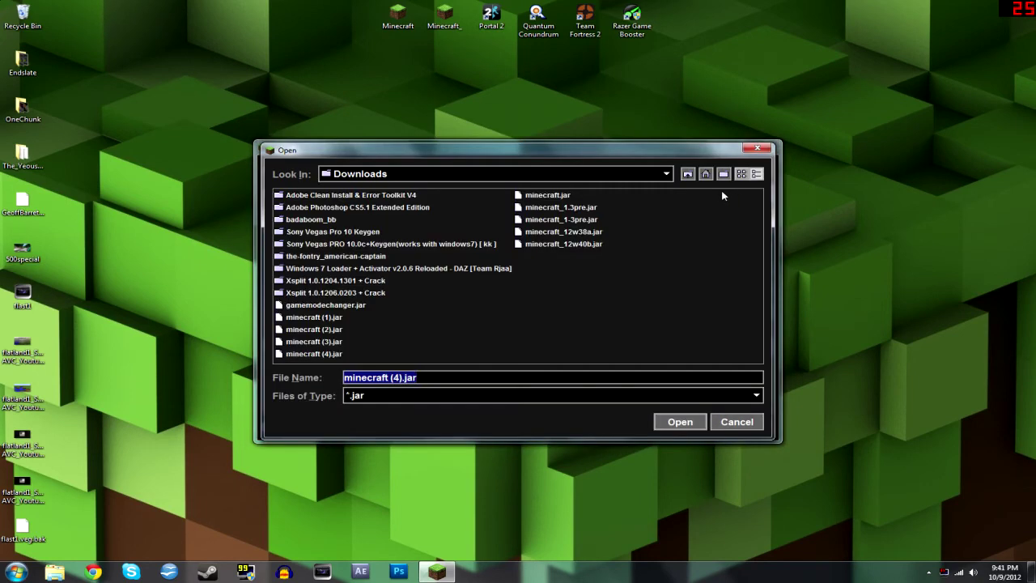
Browse folder locations in the jar file chooser, then cancel it
click(666, 173)
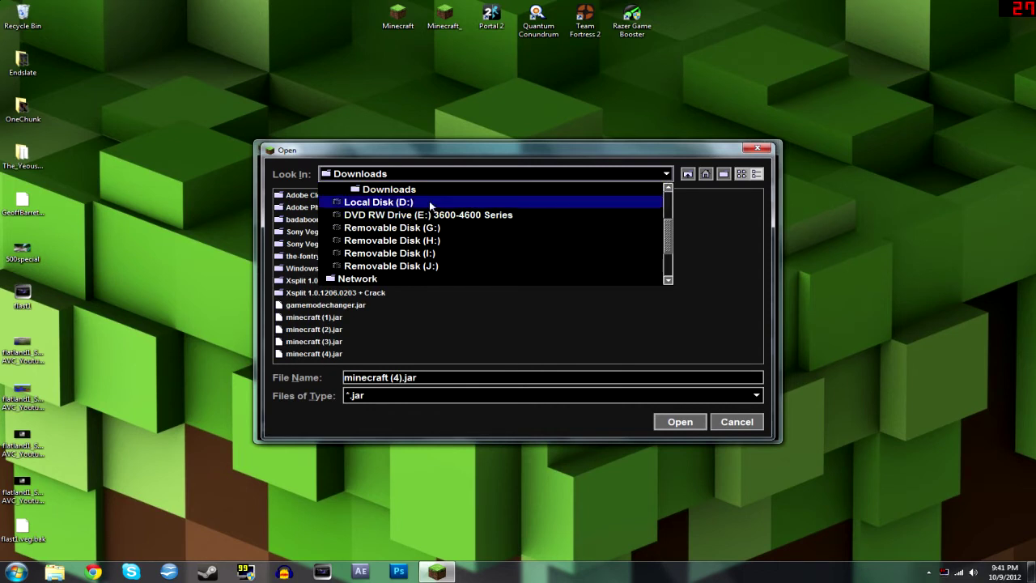
click(688, 175)
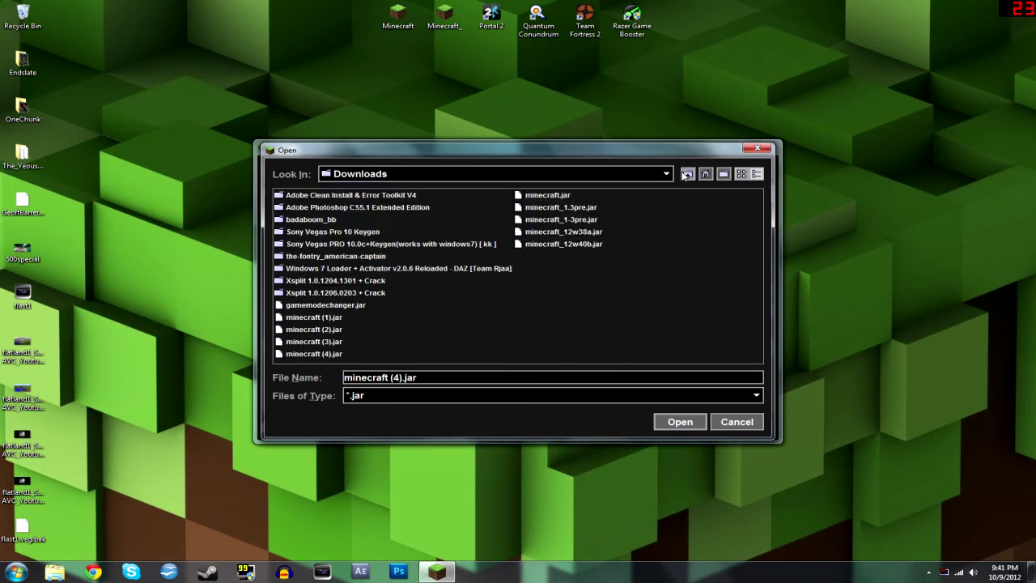
click(688, 175)
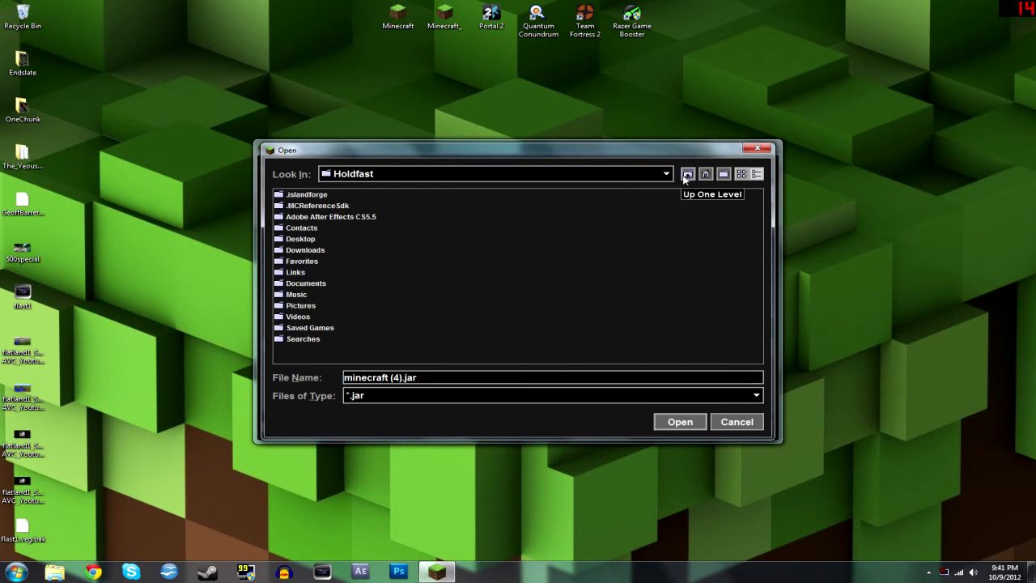
click(687, 175)
click(688, 174)
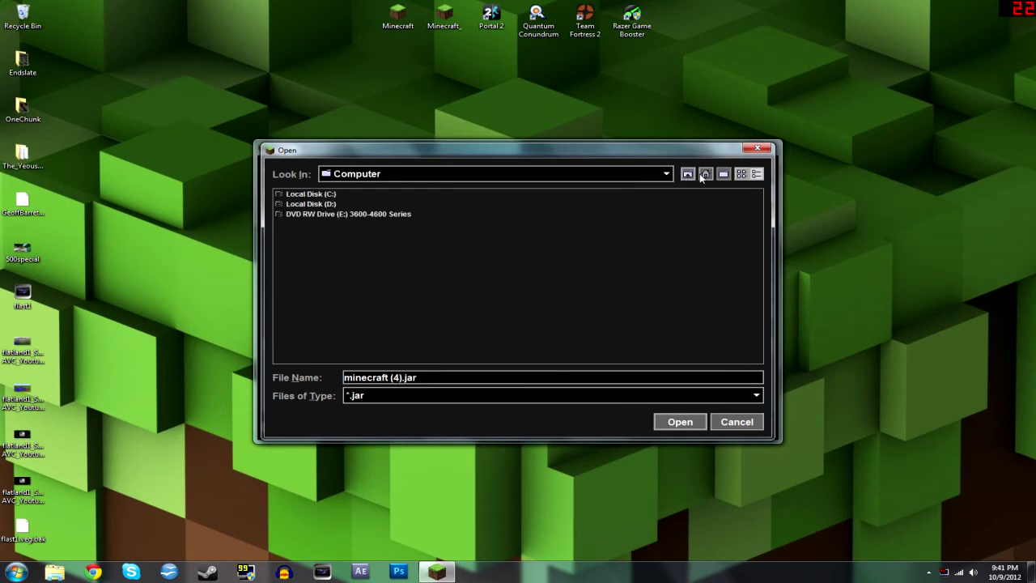
double_click(328, 196)
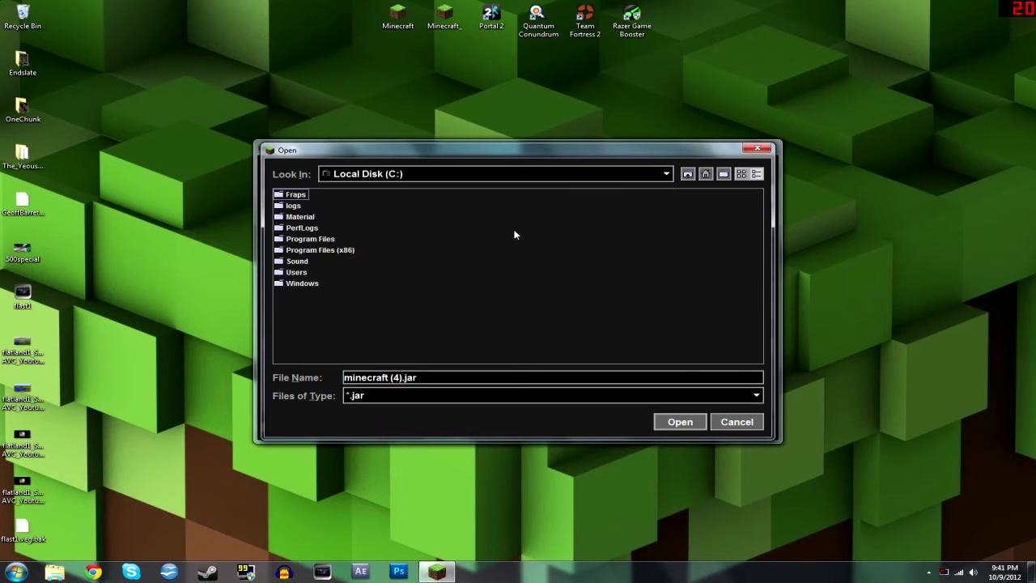
click(688, 175)
click(689, 175)
click(458, 174)
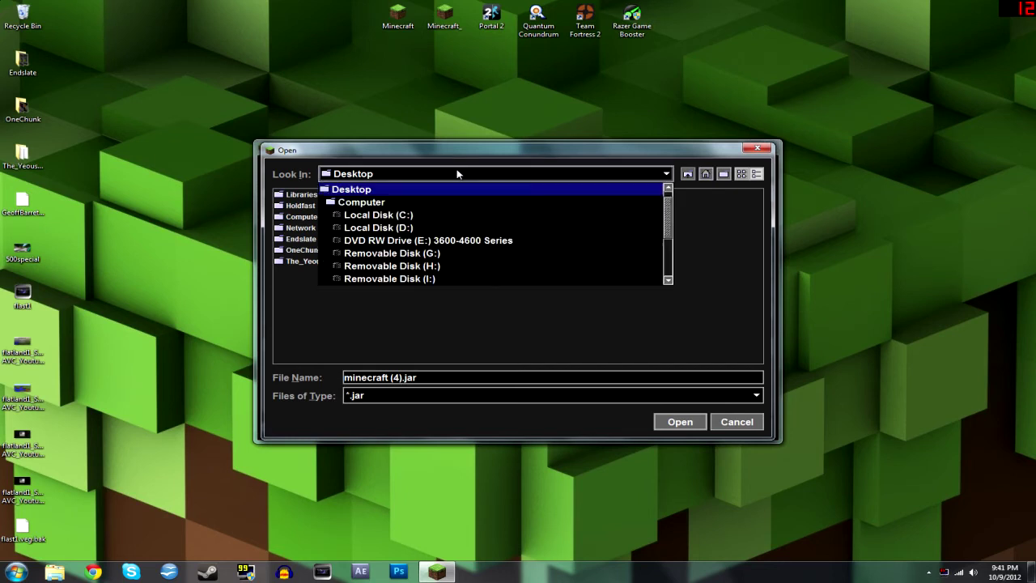
scroll(499, 237, down, 3)
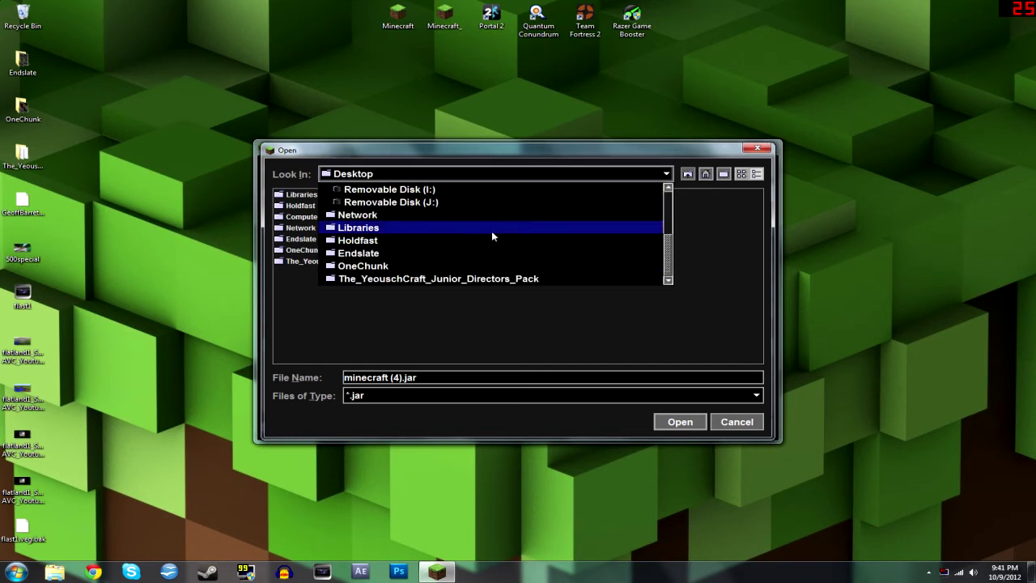
scroll(491, 234, up, 3)
click(382, 191)
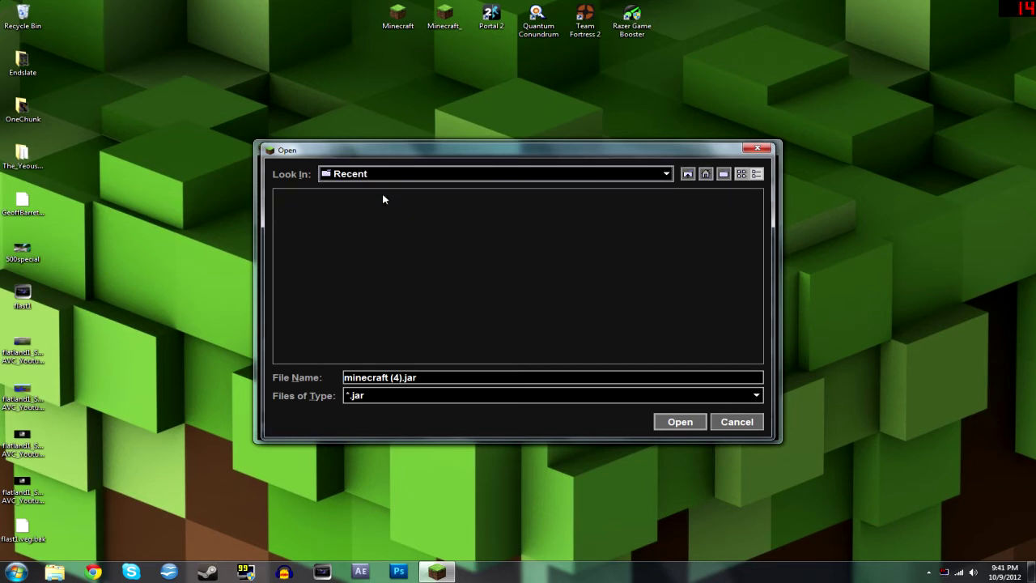
click(735, 422)
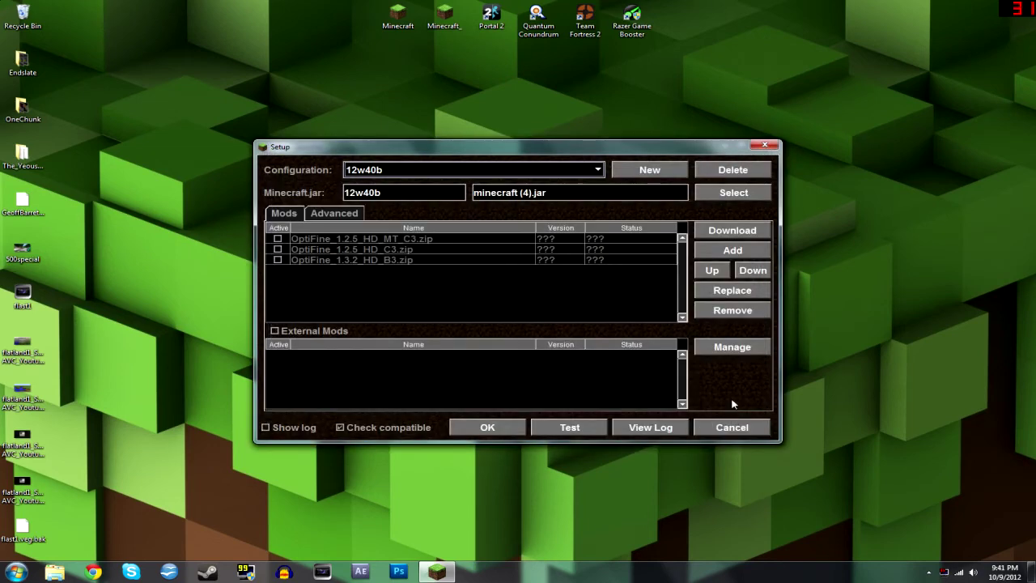
Set the 12w40b configuration's jar to minecraft_12w40b.jar from Downloads
click(696, 196)
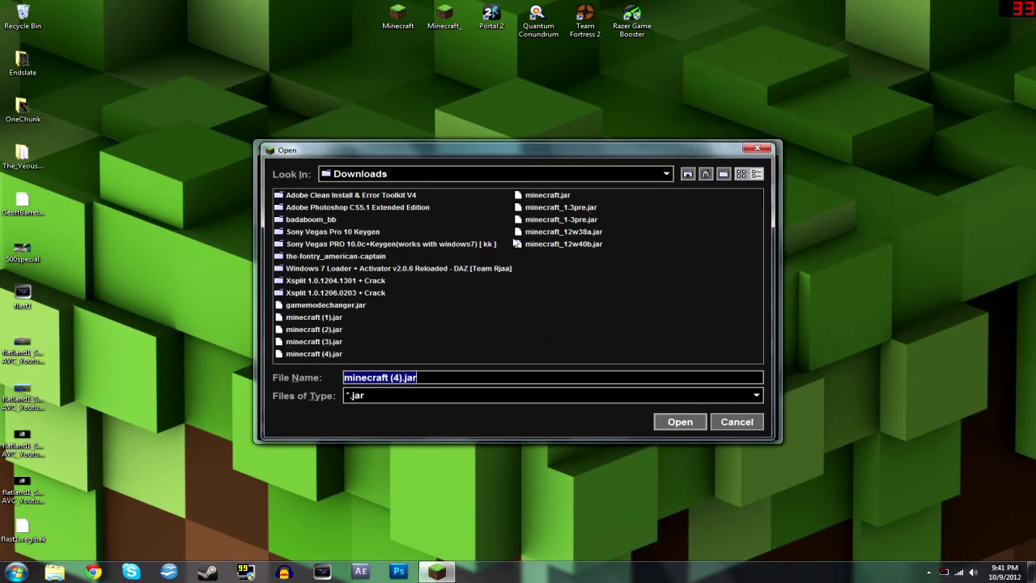
click(599, 244)
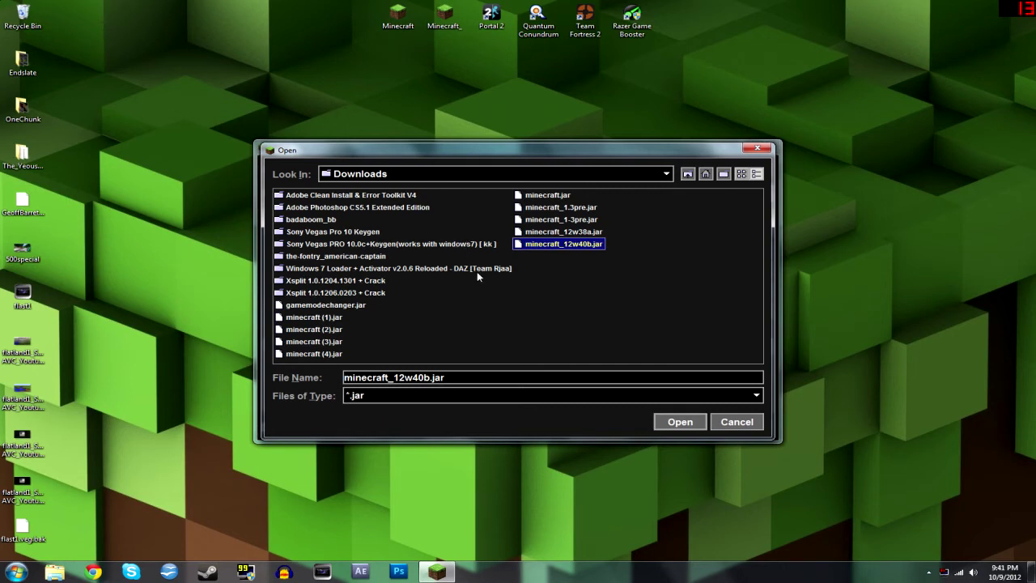
click(542, 245)
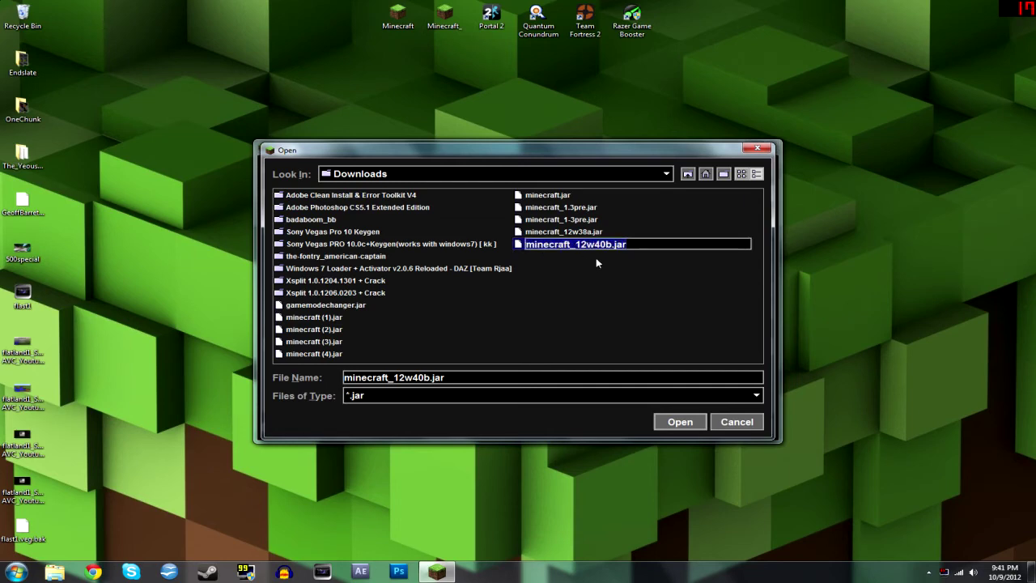
click(694, 423)
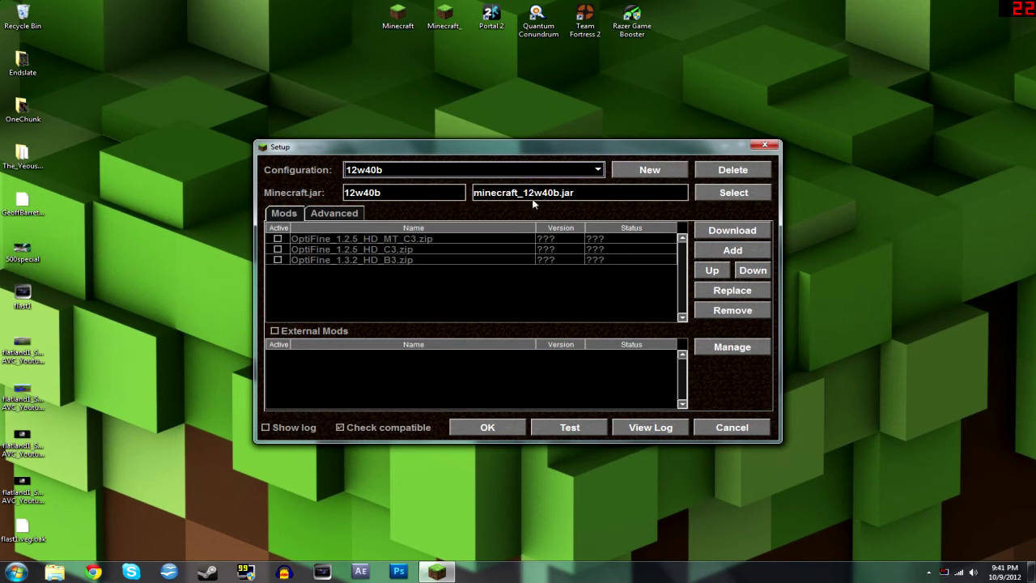
Leave all three OptiFine mods disabled, review Advanced settings, and save the 12w40b configuration
click(278, 239)
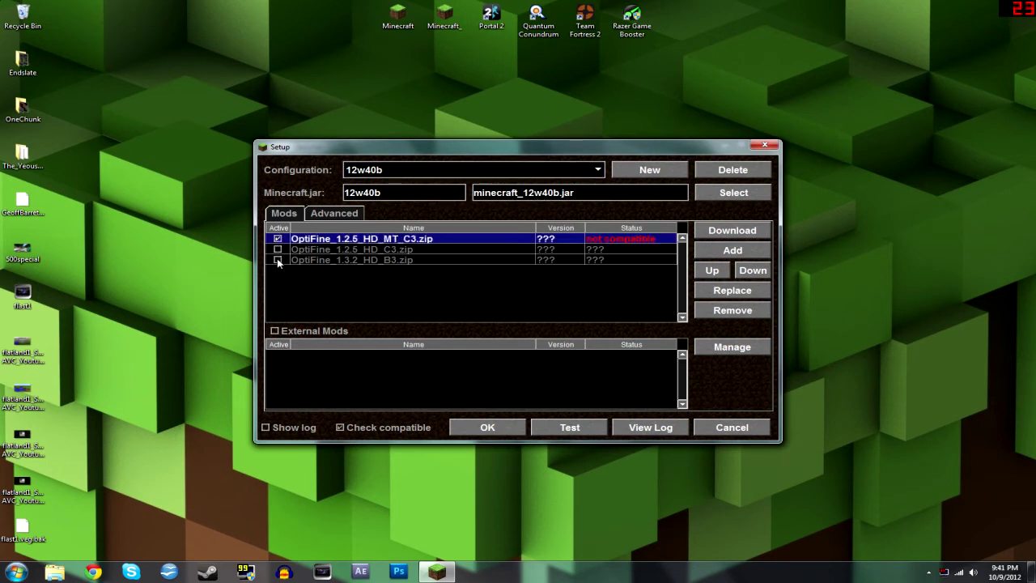
click(278, 249)
click(278, 260)
click(278, 239)
click(277, 250)
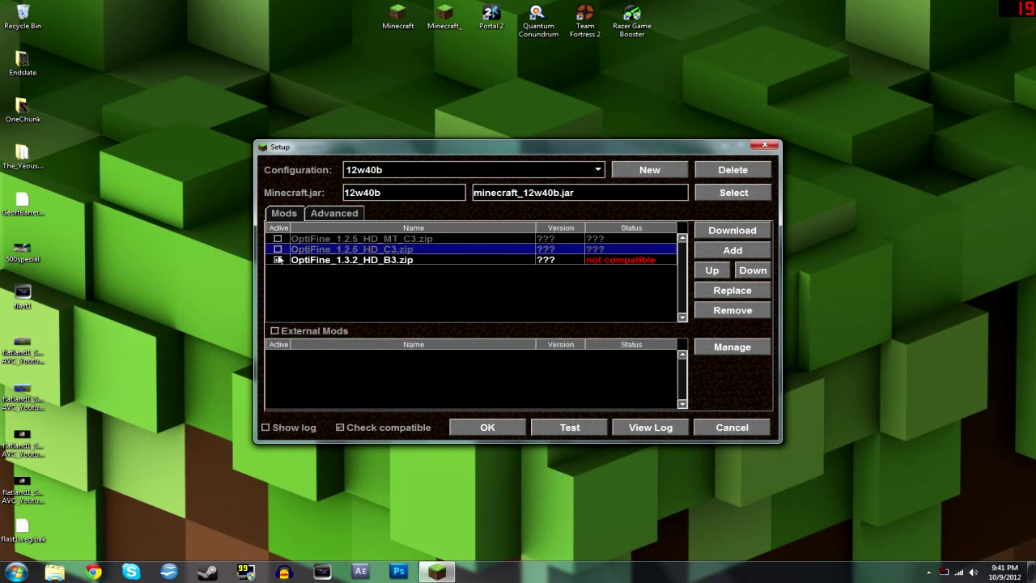
click(278, 260)
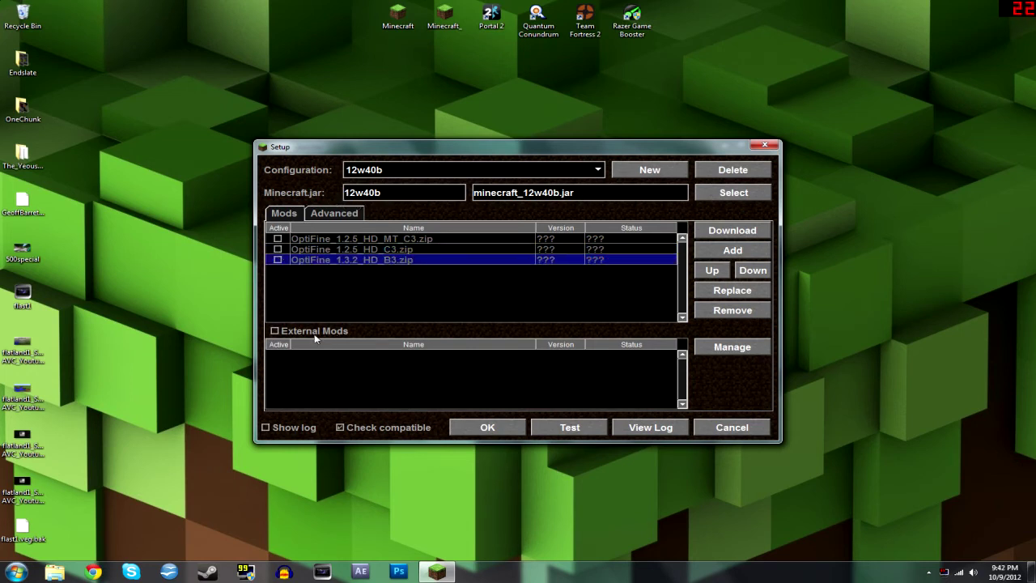
click(340, 217)
click(294, 215)
click(333, 216)
click(284, 213)
click(490, 424)
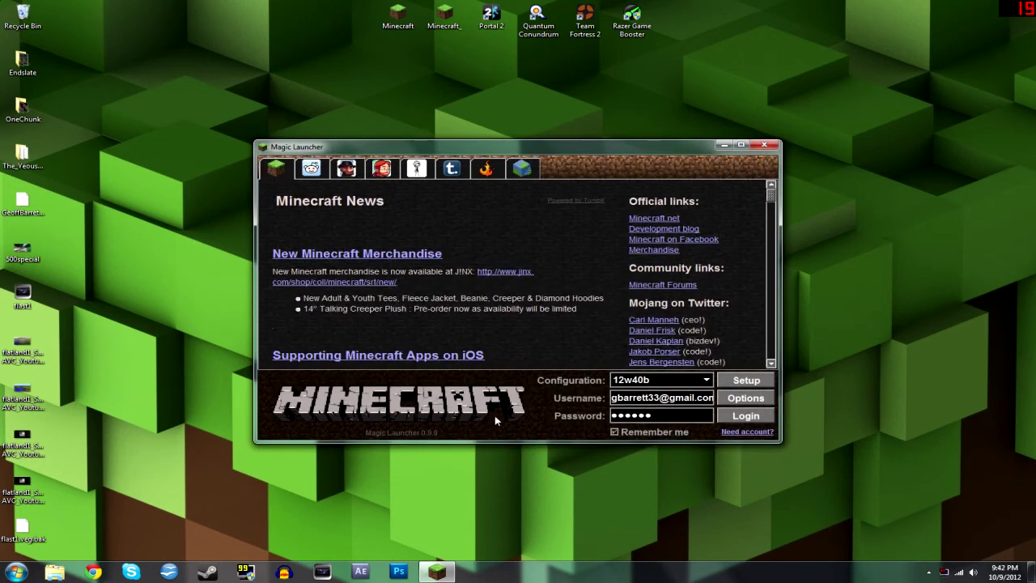
Log in with the 12w40b configuration to start Minecraft 12w40b, then close the game
click(764, 398)
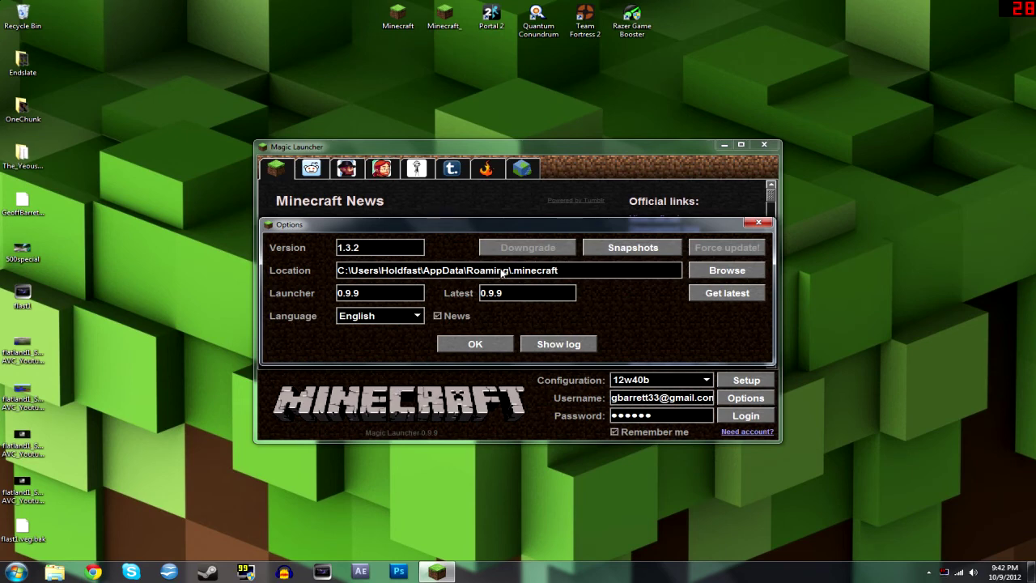
click(759, 223)
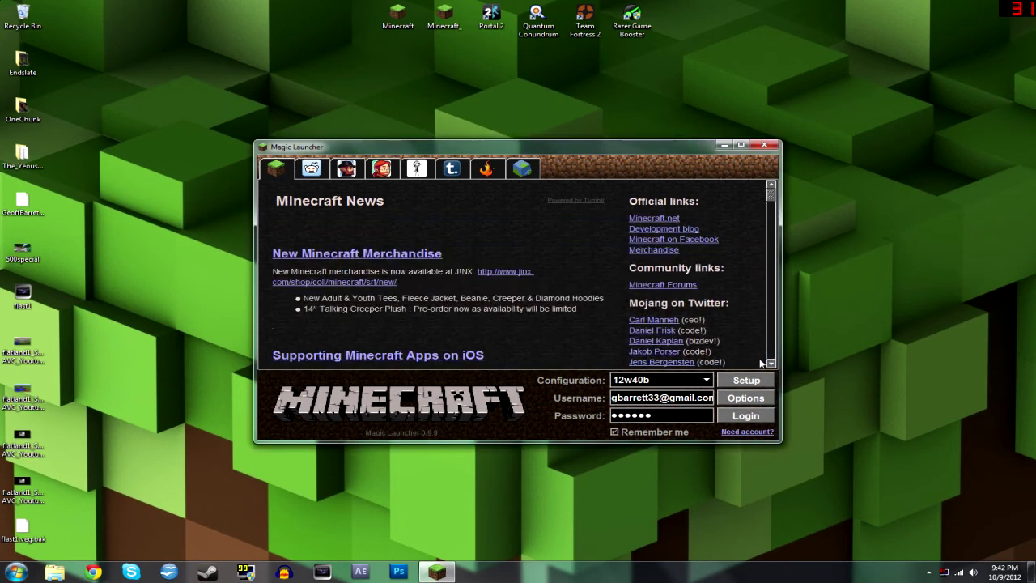
click(759, 417)
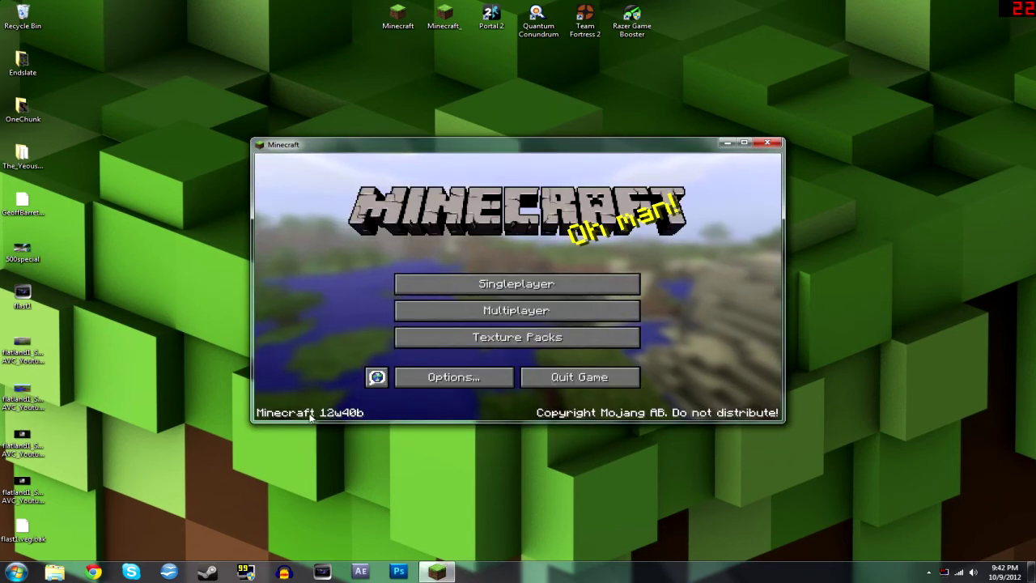
click(768, 142)
Log in through the stock Minecraft Launcher to update Minecraft, then close the launcher
double_click(443, 16)
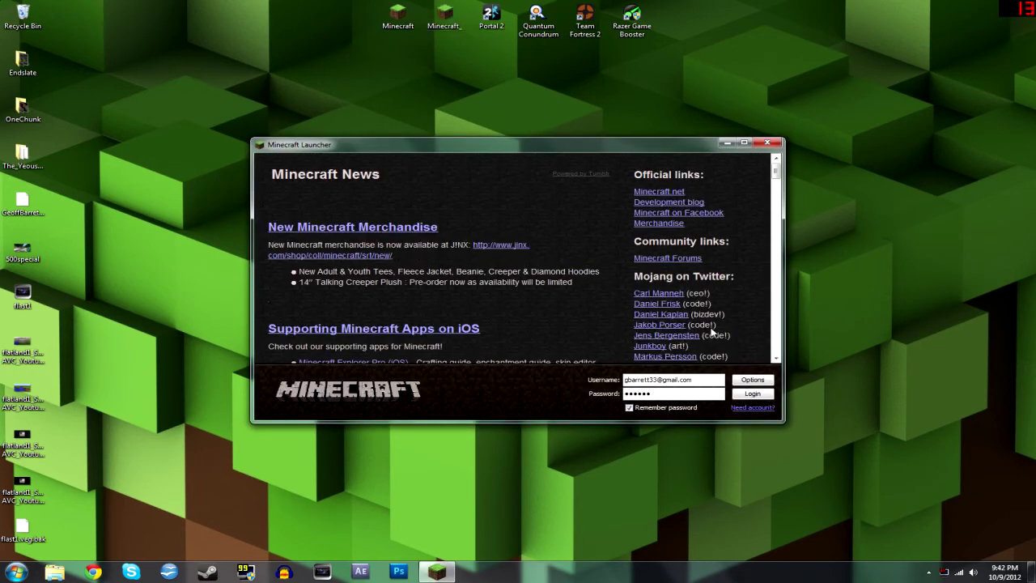
click(756, 393)
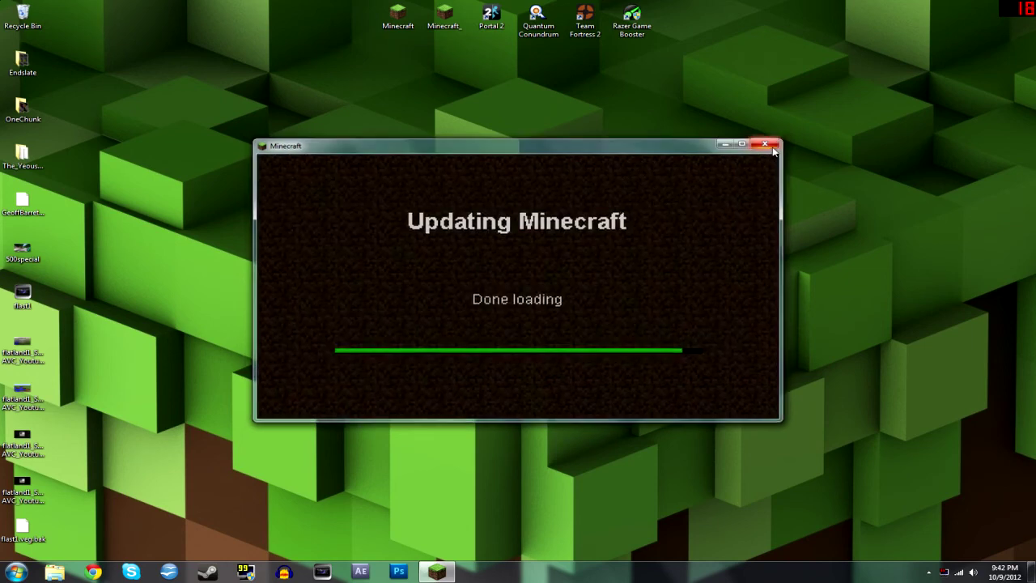
click(397, 16)
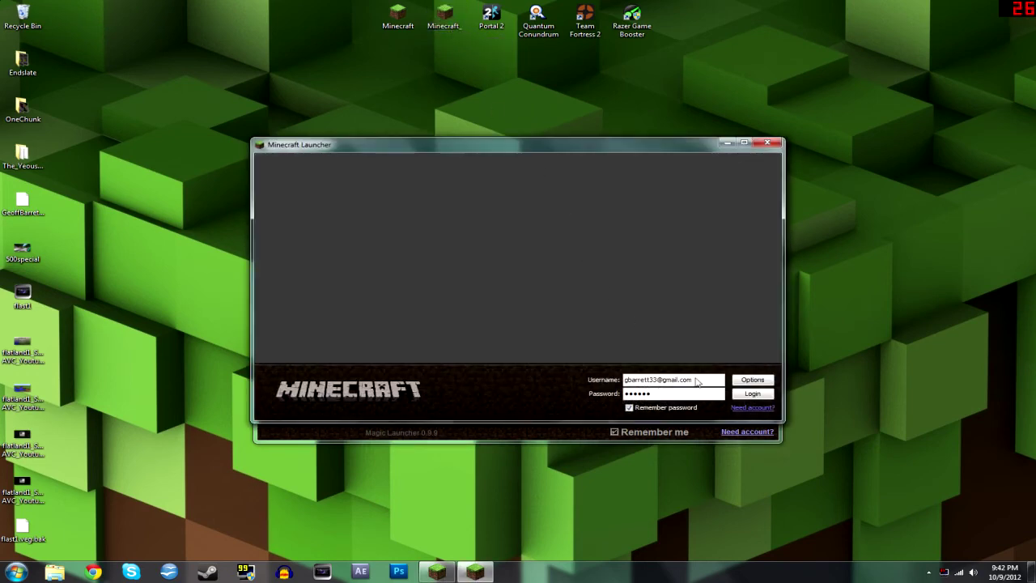
drag(605, 151, 772, 157)
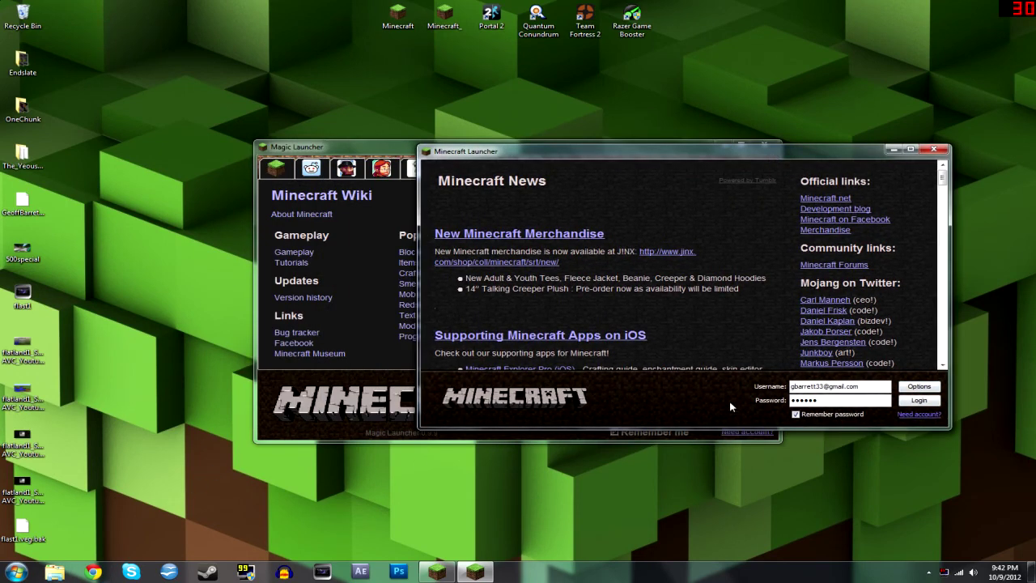
click(933, 149)
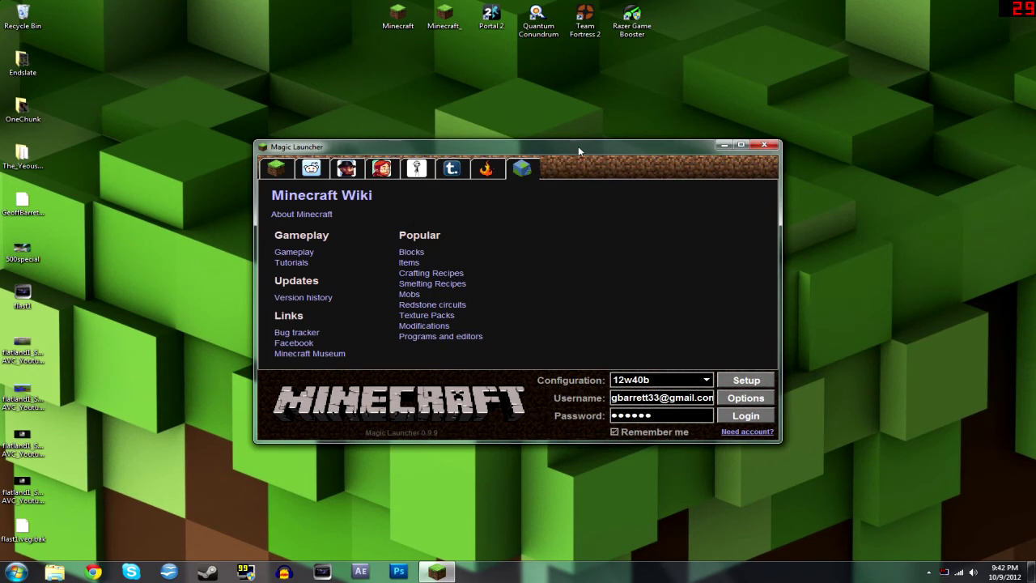
Launch Minecraft 1.3.2 with Magic Launcher's Default configuration, then close the game
click(711, 381)
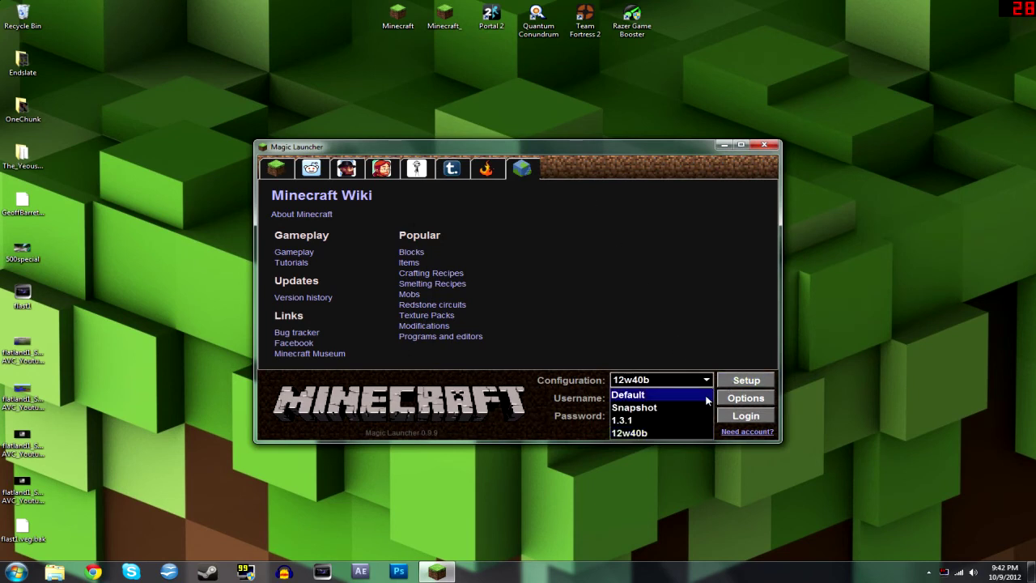
click(708, 395)
click(746, 415)
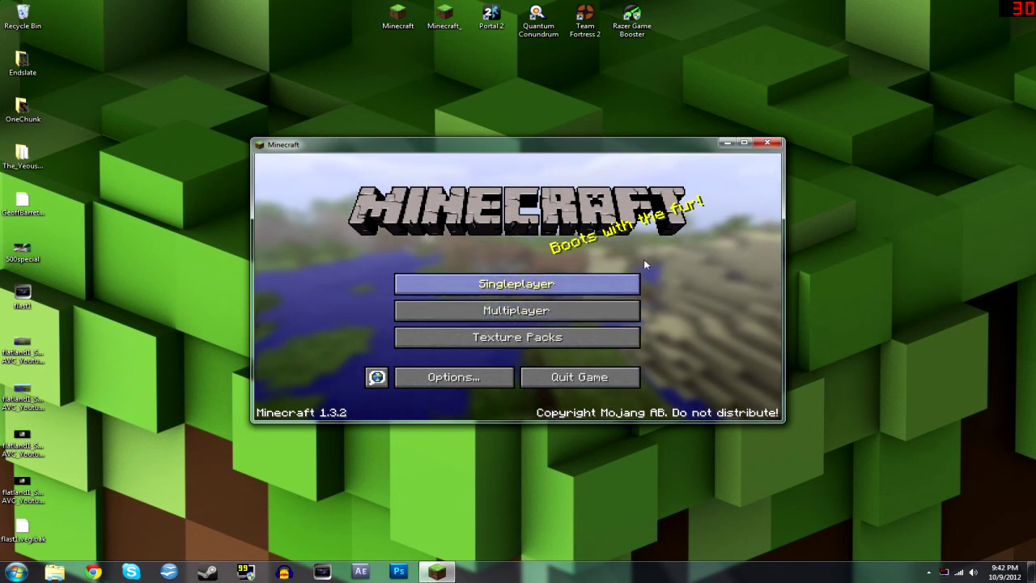
click(766, 144)
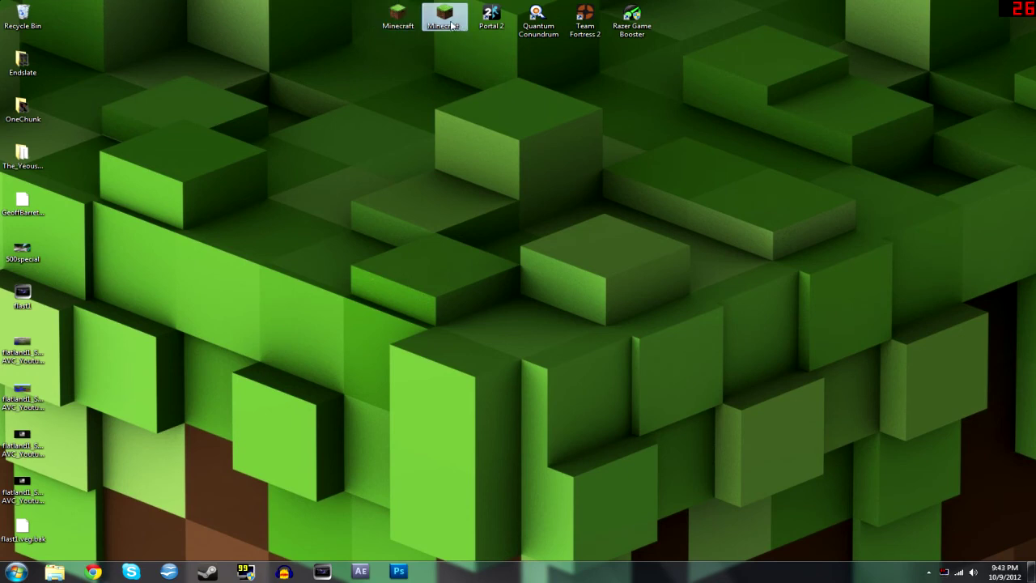
double_click(414, 24)
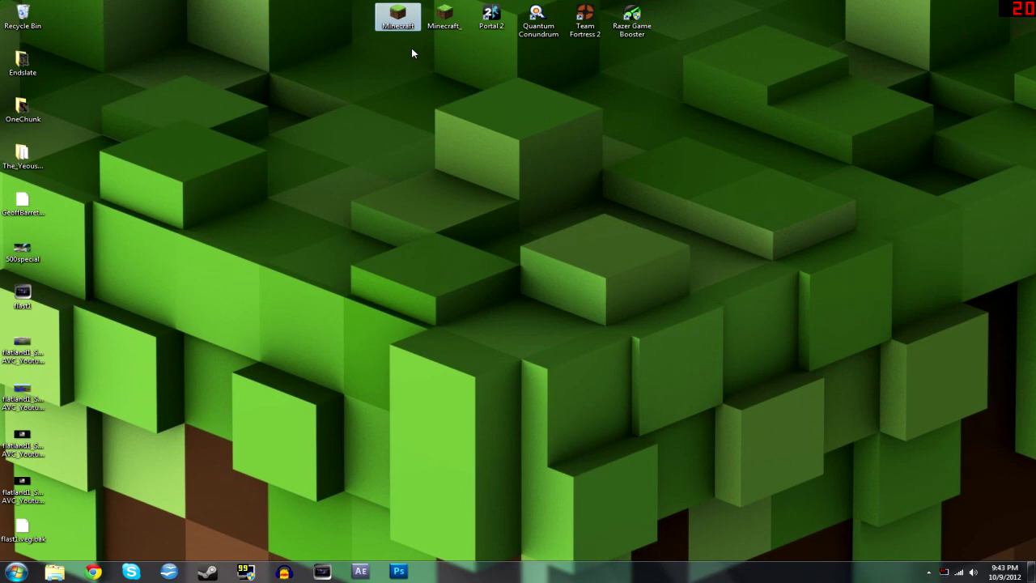
click(71, 570)
key(alt+d)
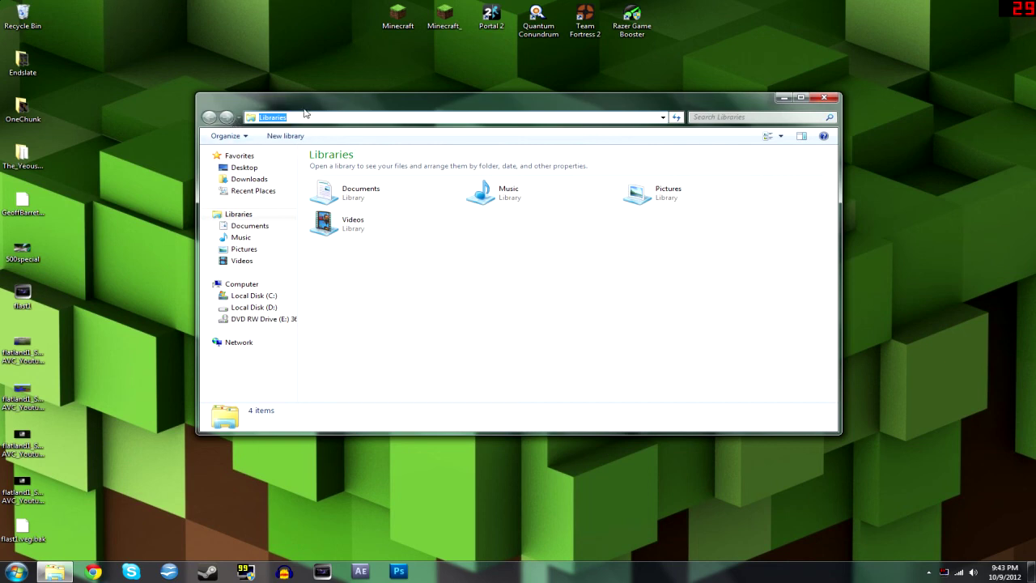
text(%appd)
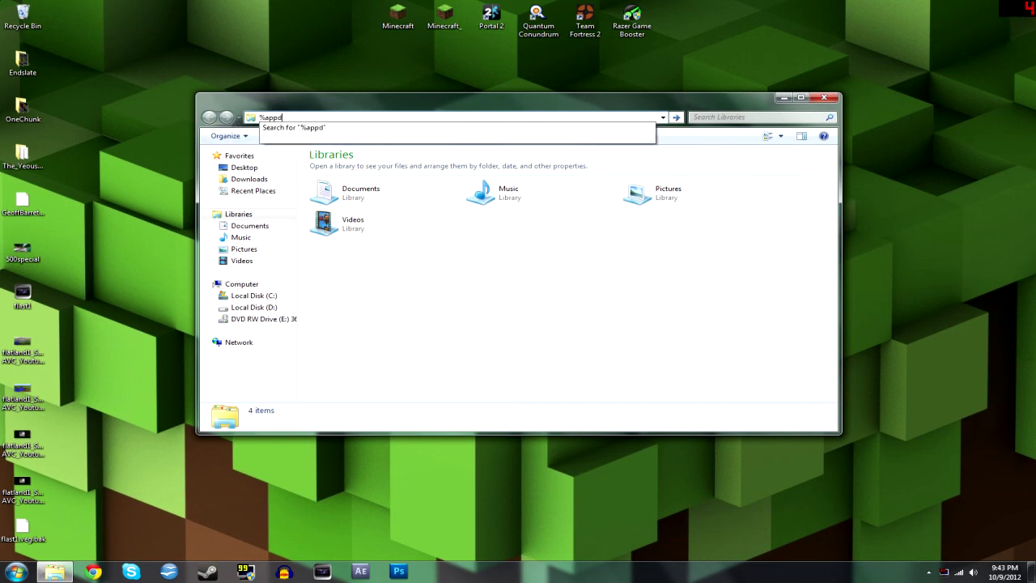
text(ata)
key(Return)
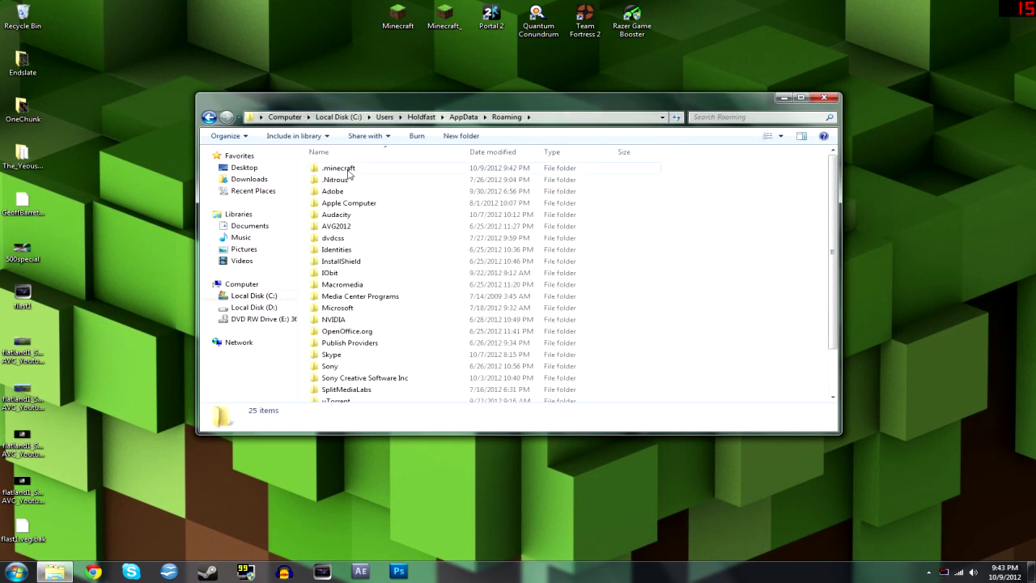
double_click(348, 170)
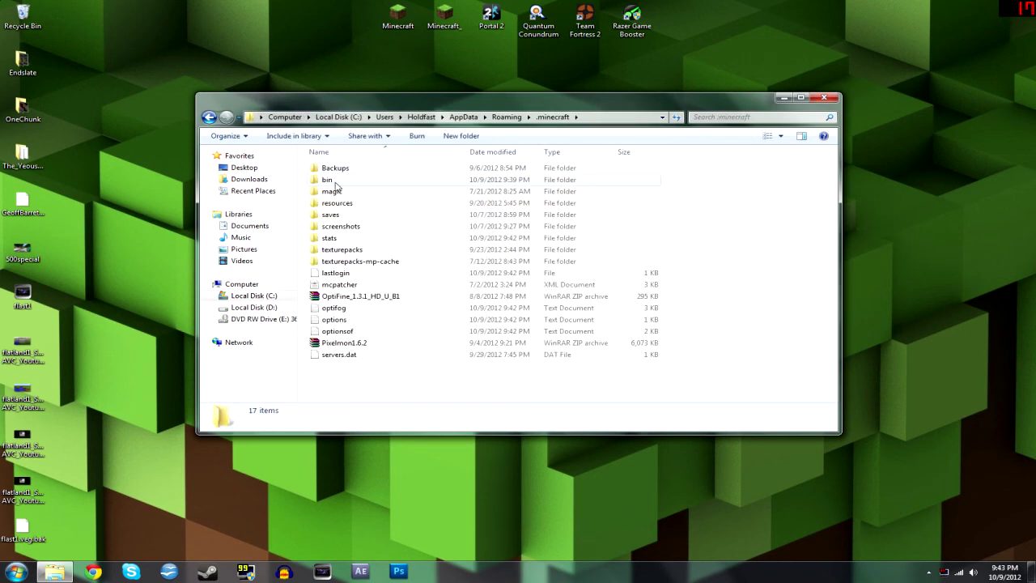
double_click(335, 181)
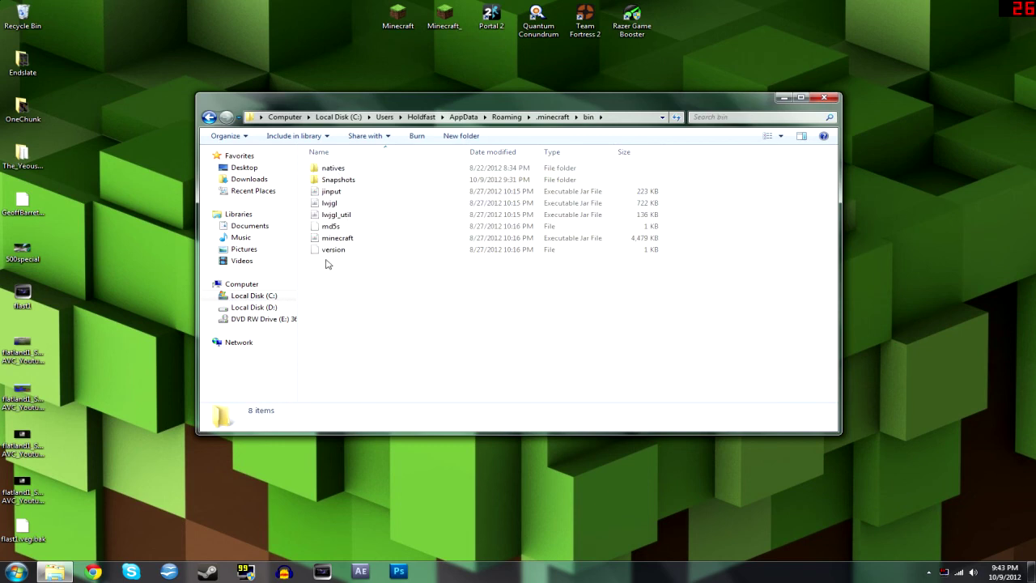
click(351, 181)
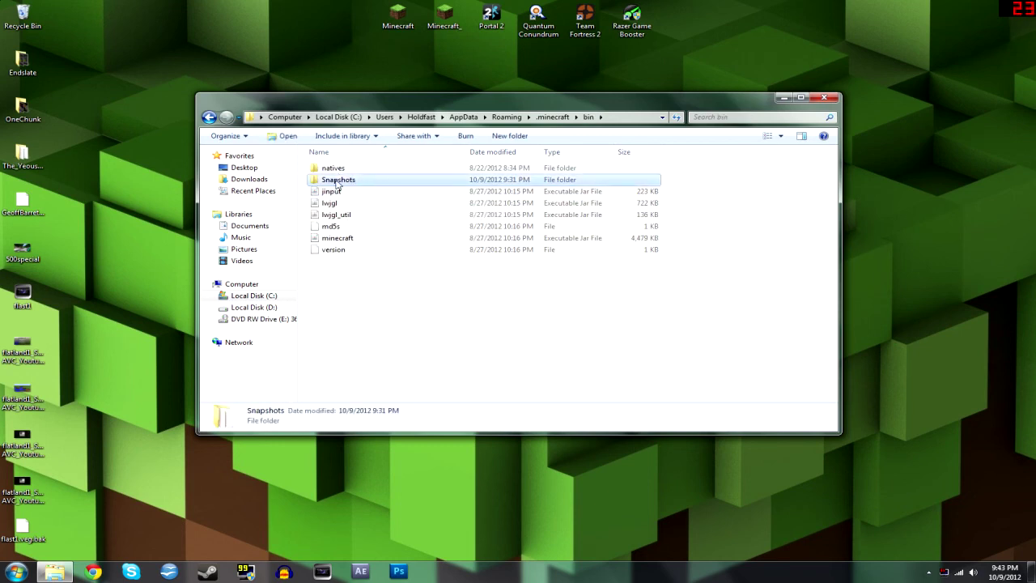
double_click(350, 182)
key(BackSpace)
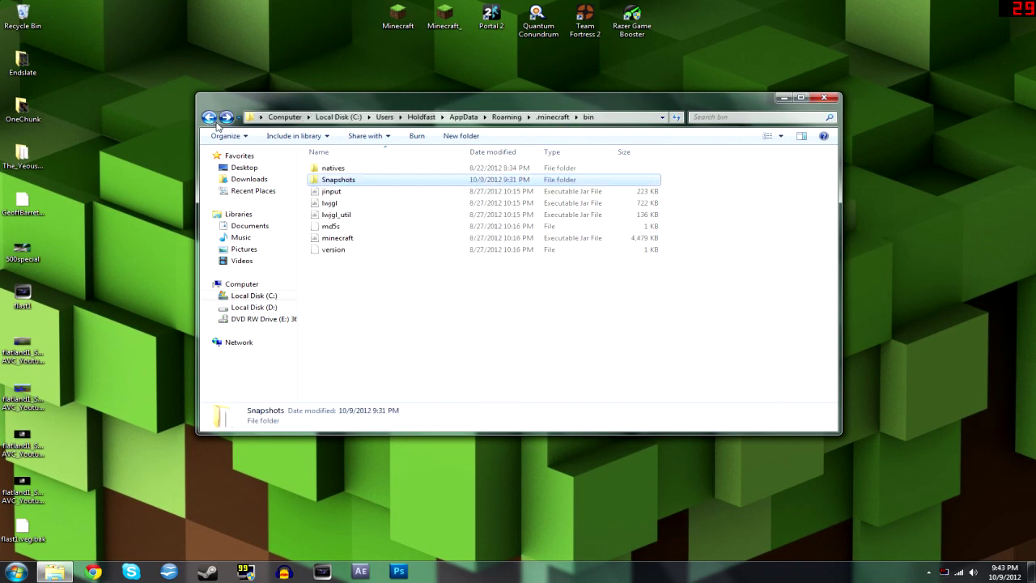
click(417, 23)
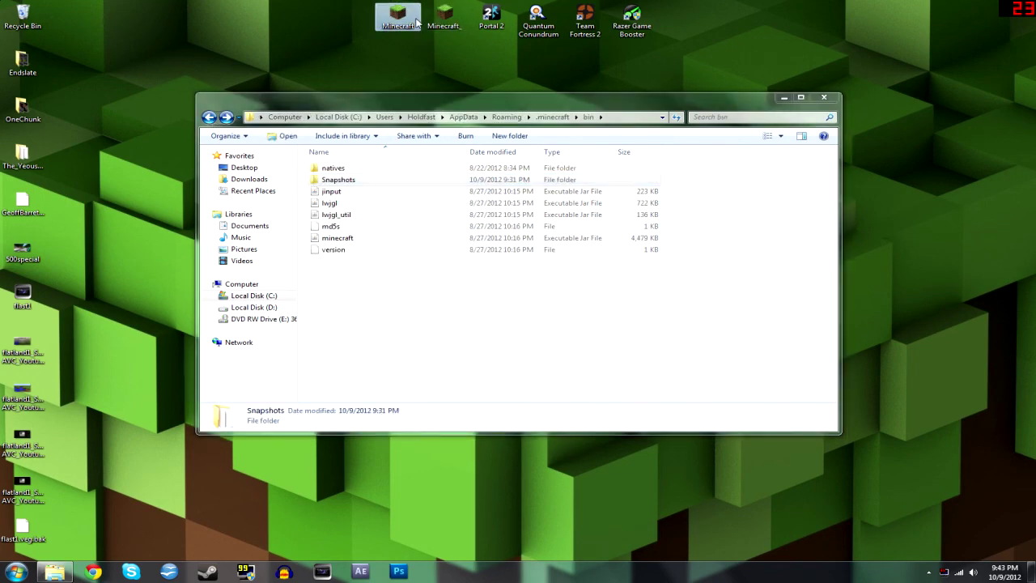
click(822, 98)
click(822, 98)
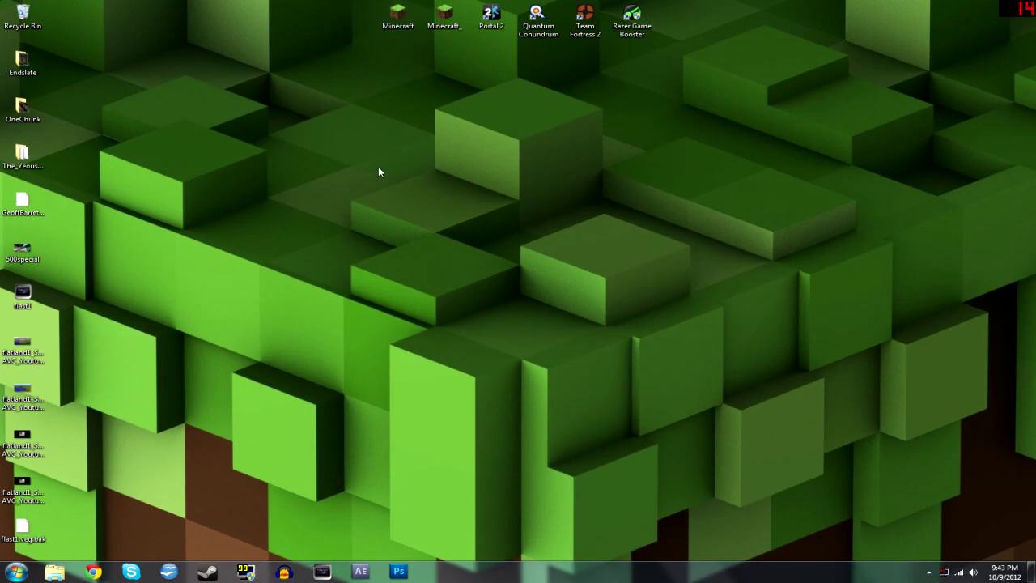